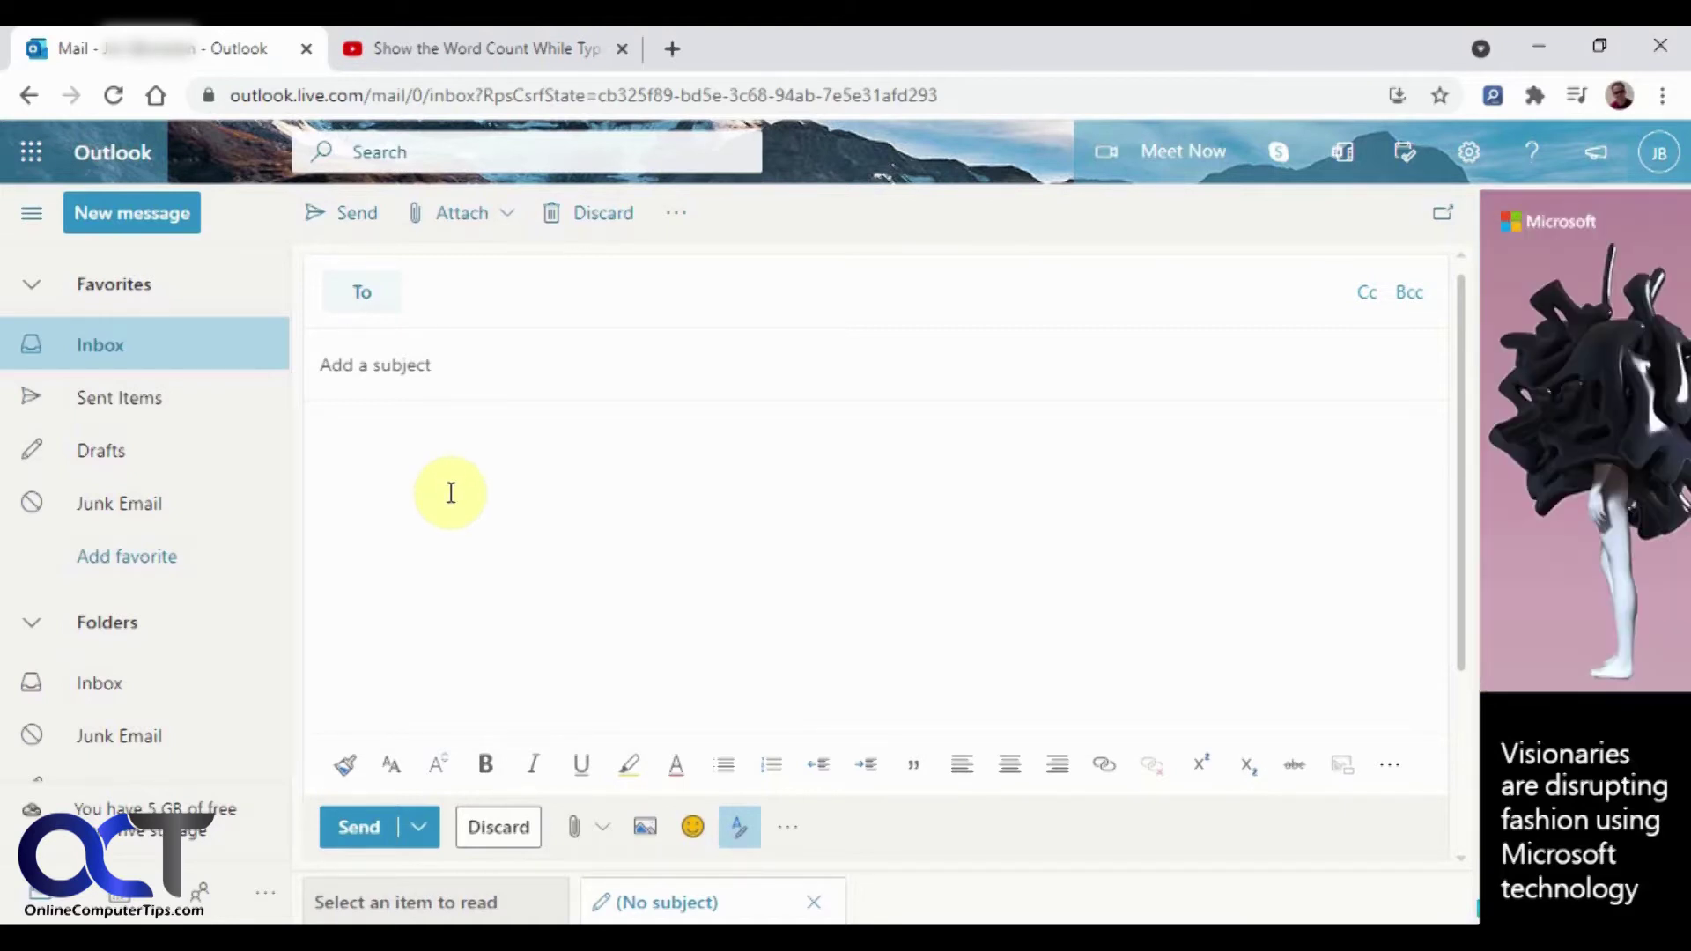
Step: Copy the YouTube video's address and paste it into the draft above and below its preview card
{"action": "left_click", "coordinate": [537, 48]}
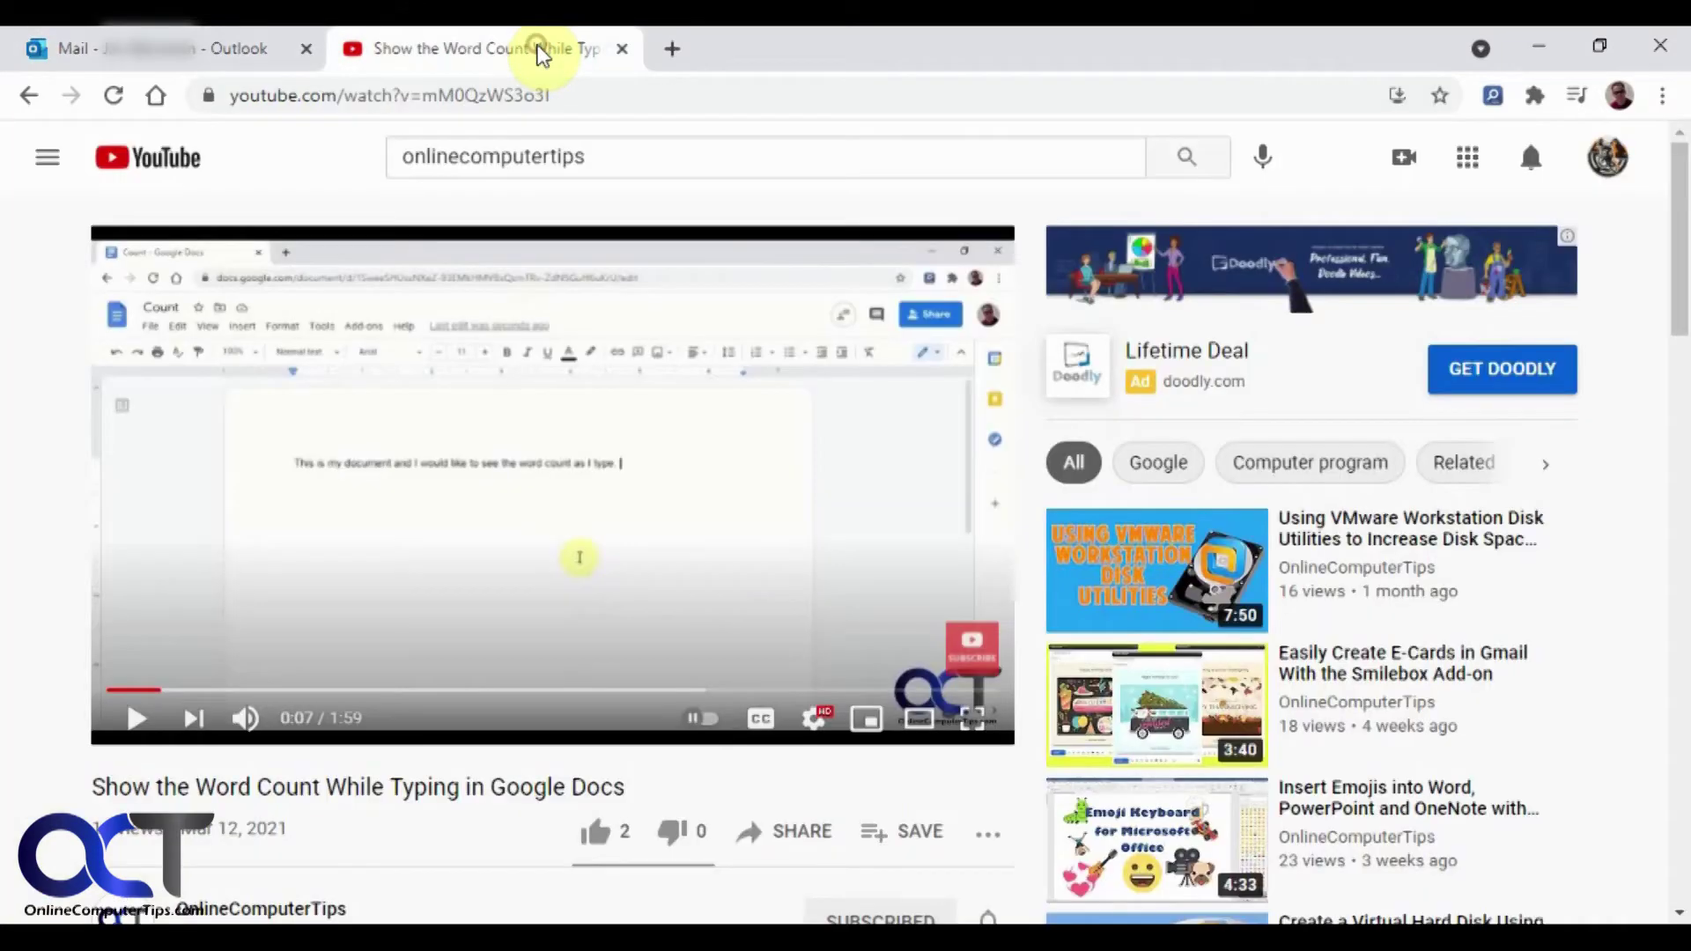
{"action": "left_click", "coordinate": [566, 89]}
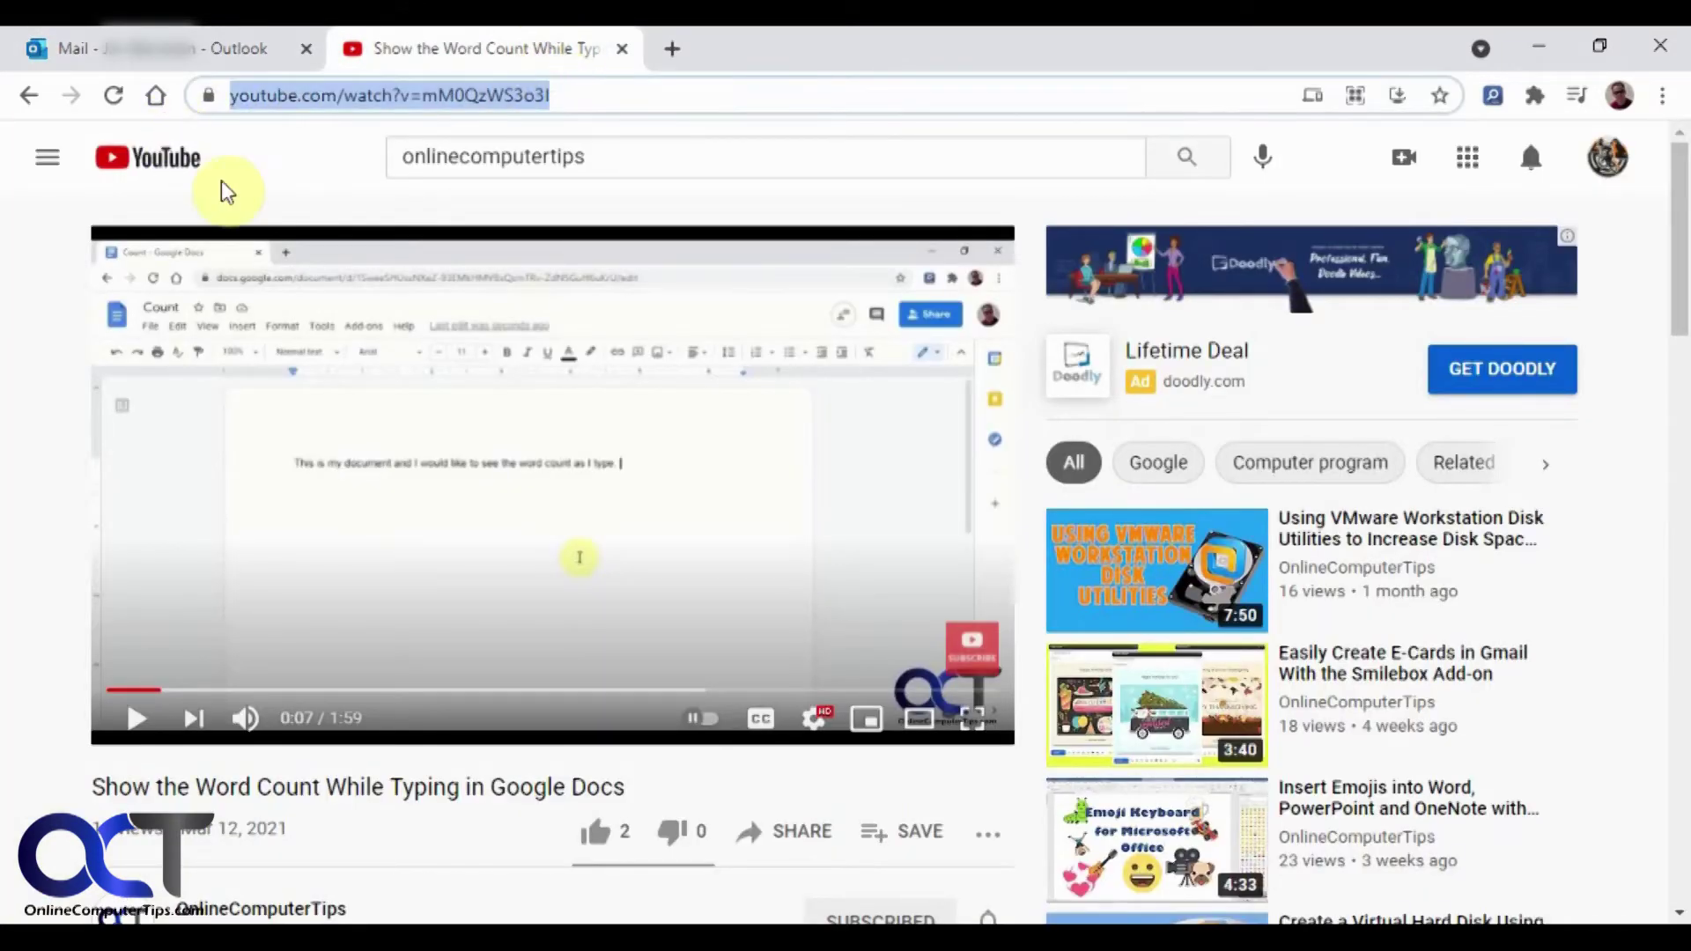
{"action": "left_click", "coordinate": [202, 45]}
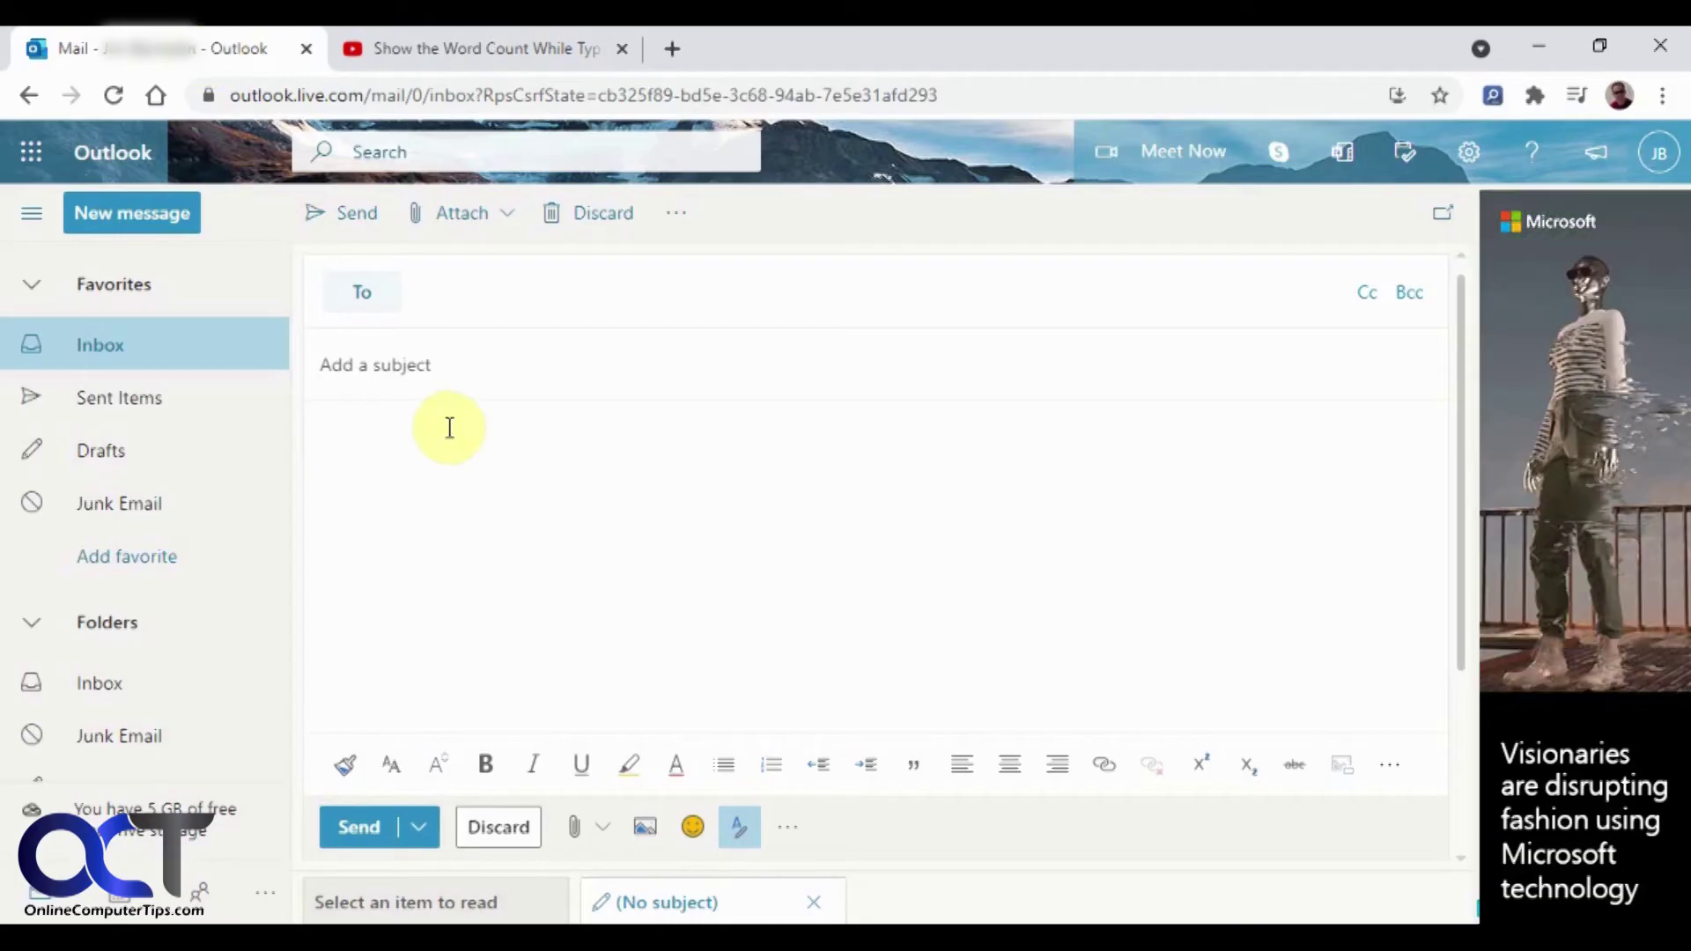
{"action": "key", "text": "ctrl+v"}
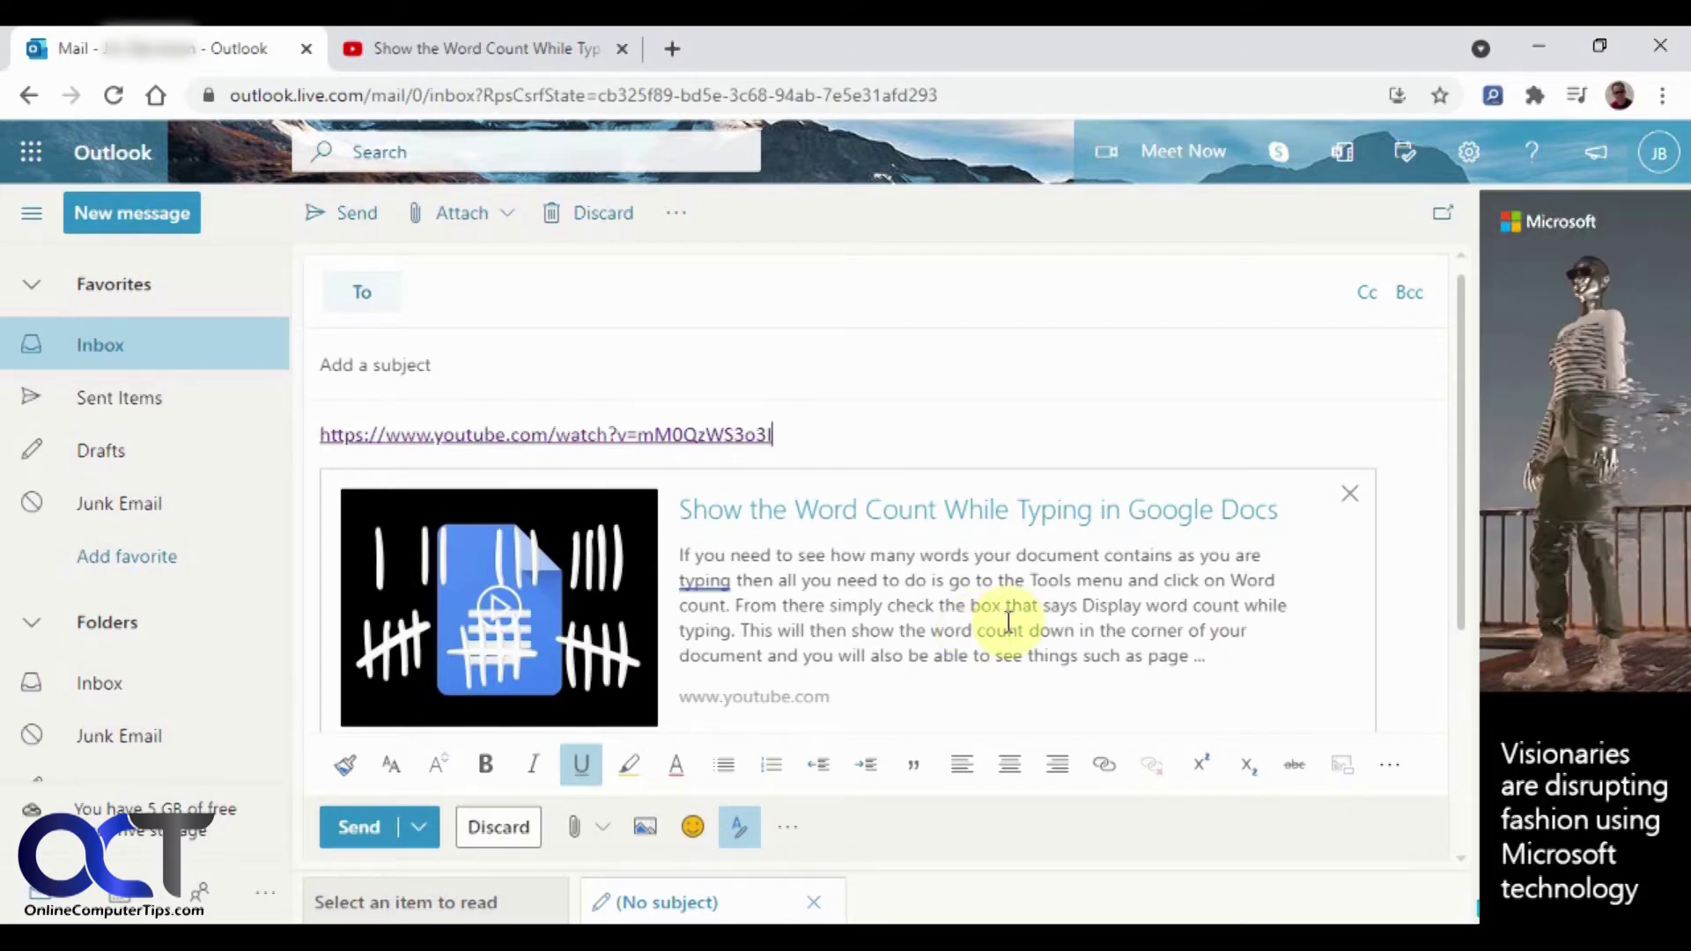
{"action": "scroll", "coordinate": [1007, 621], "scroll_direction": "down", "scroll_amount": 1}
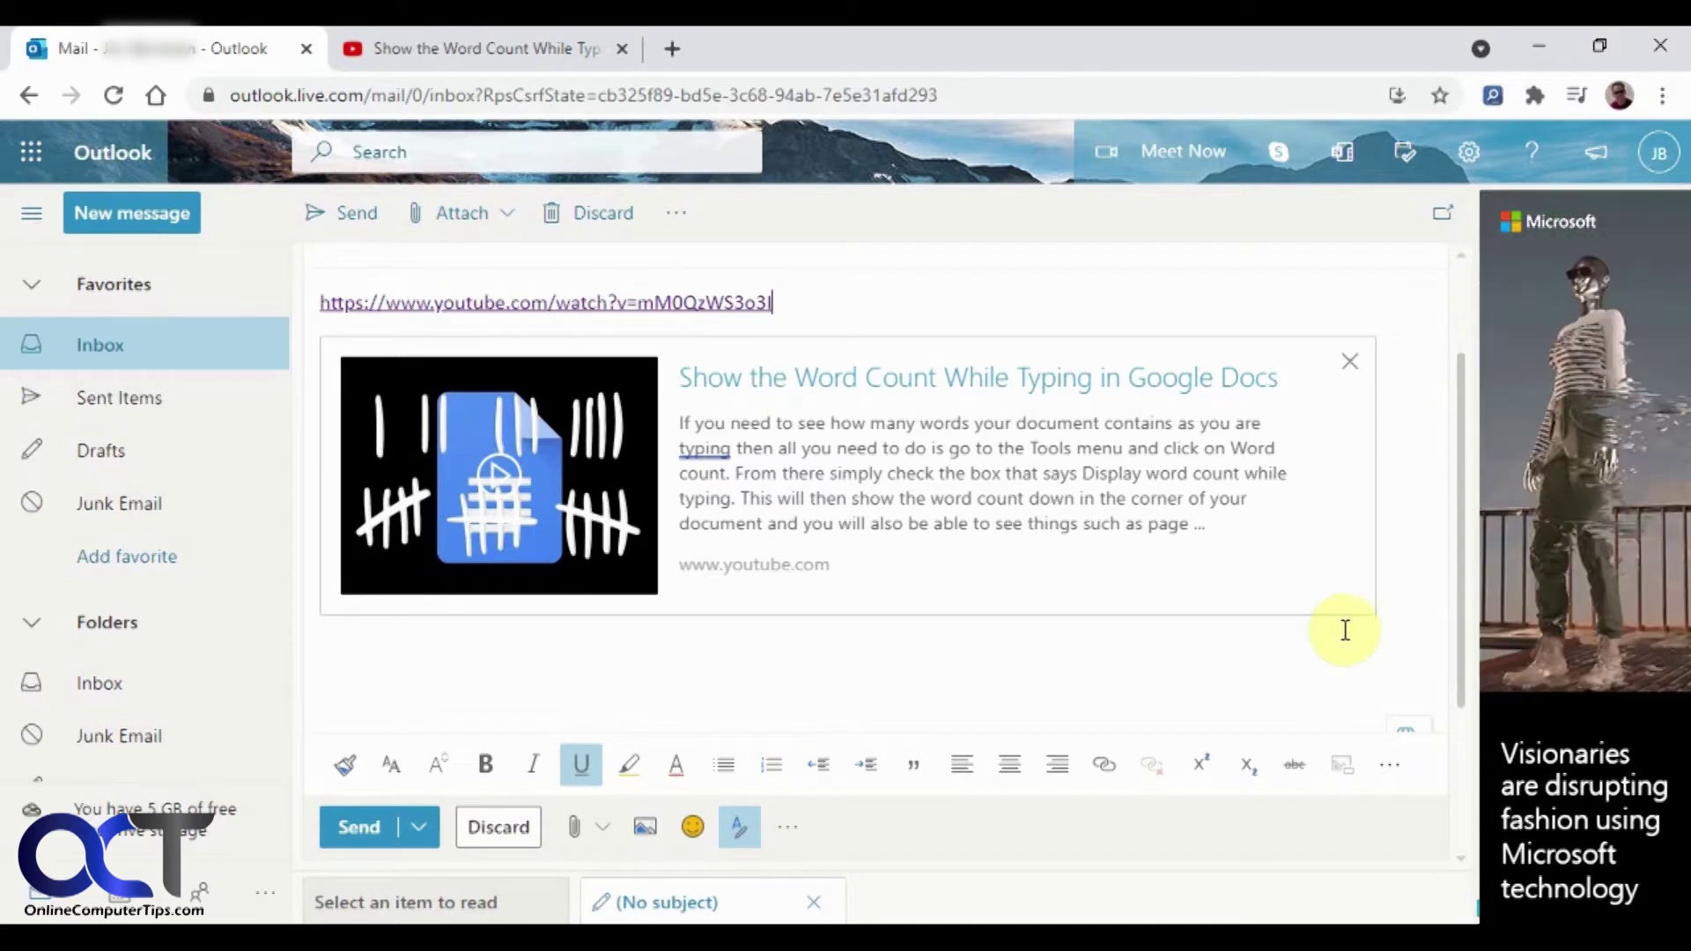
{"action": "left_click", "coordinate": [1220, 654]}
{"action": "type", "text": "https://www.youtube.com/watch?v=mM0QzWS3o3I"}
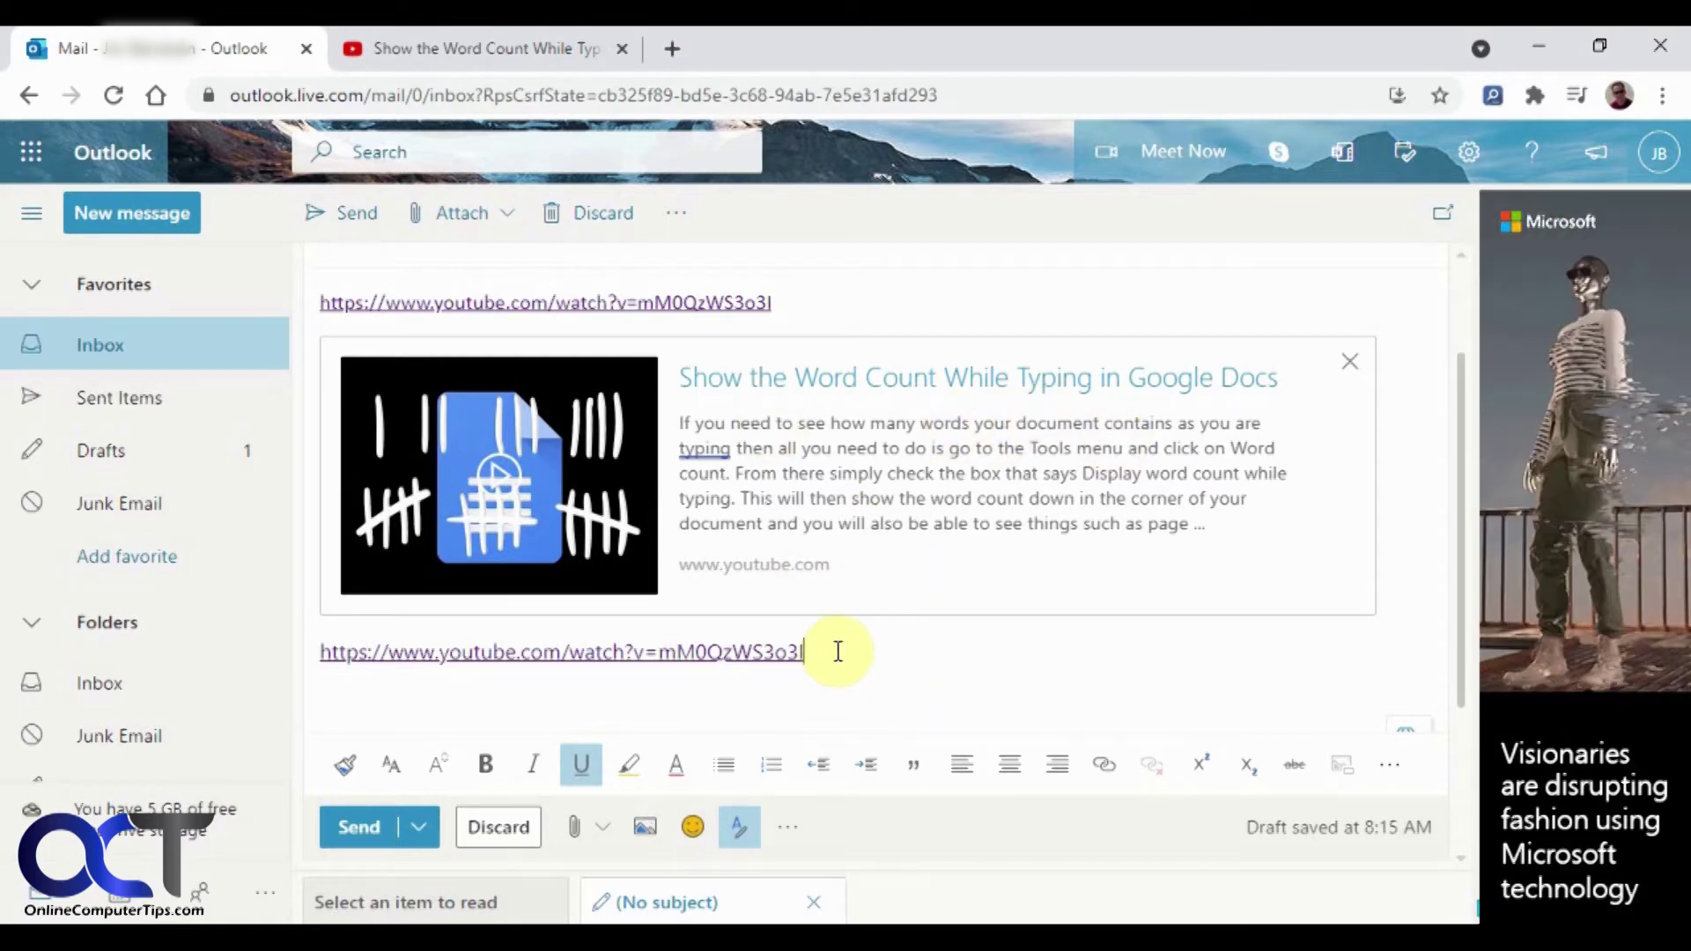
Step: Delete the duplicate YouTube link below the preview card, leaving the one above it
{"action": "left_click_drag", "start_coordinate": [833, 650], "coordinate": [352, 658]}
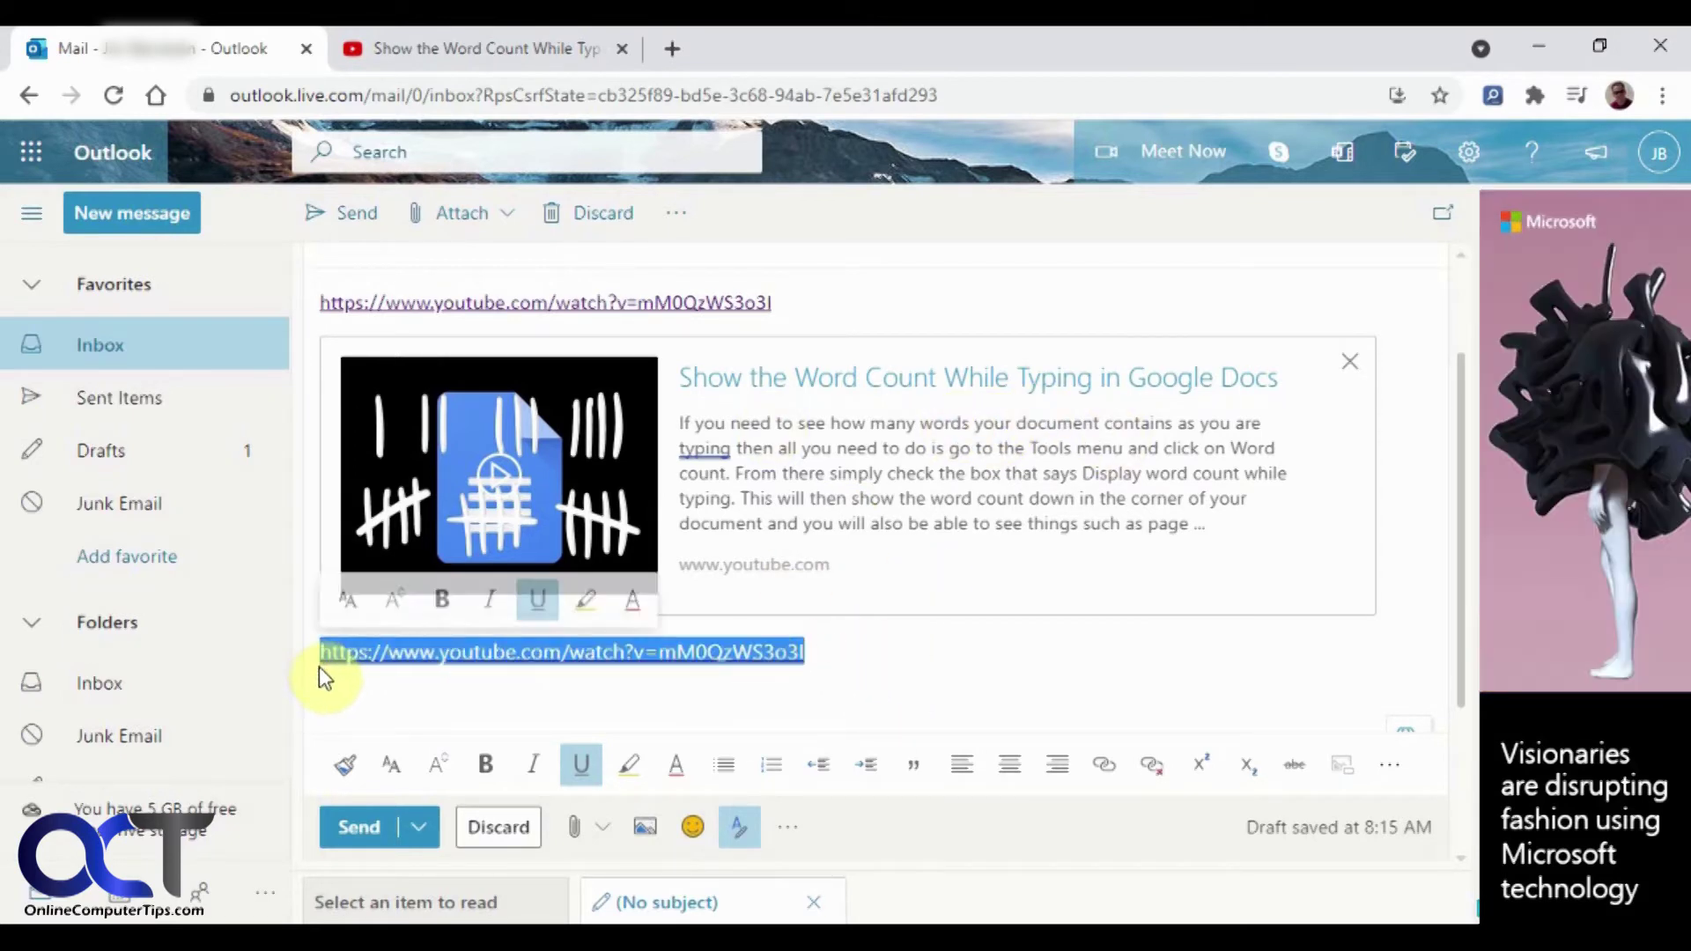
{"action": "key", "text": "BackSpace"}
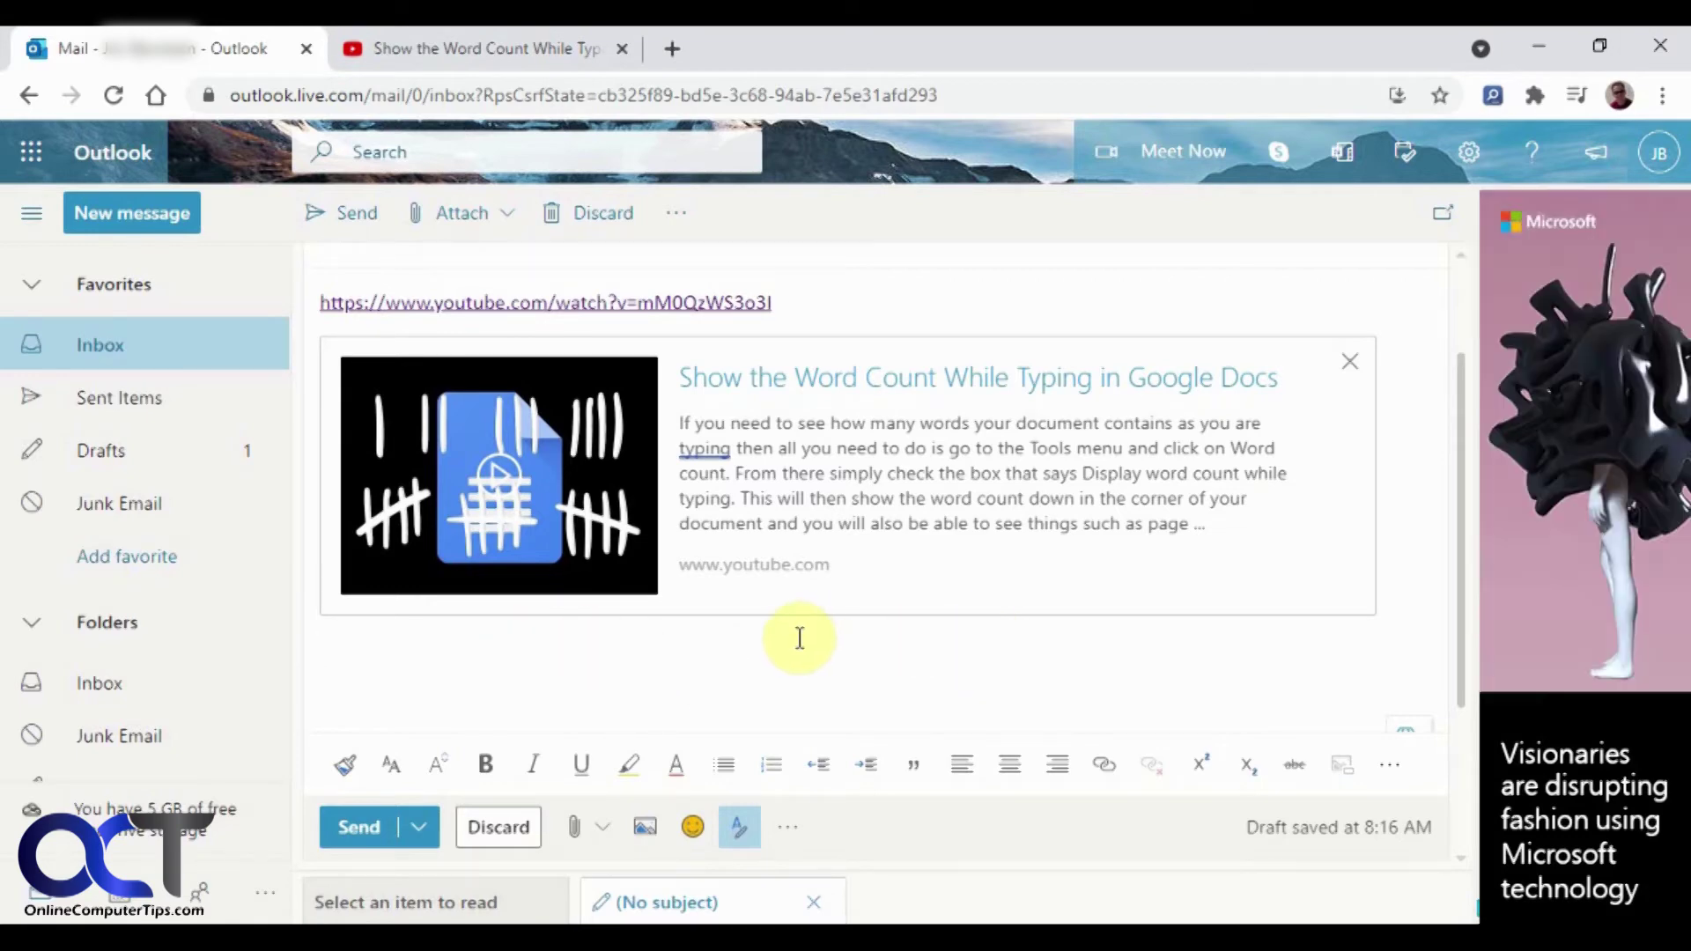
{"action": "left_click", "coordinate": [1469, 154]}
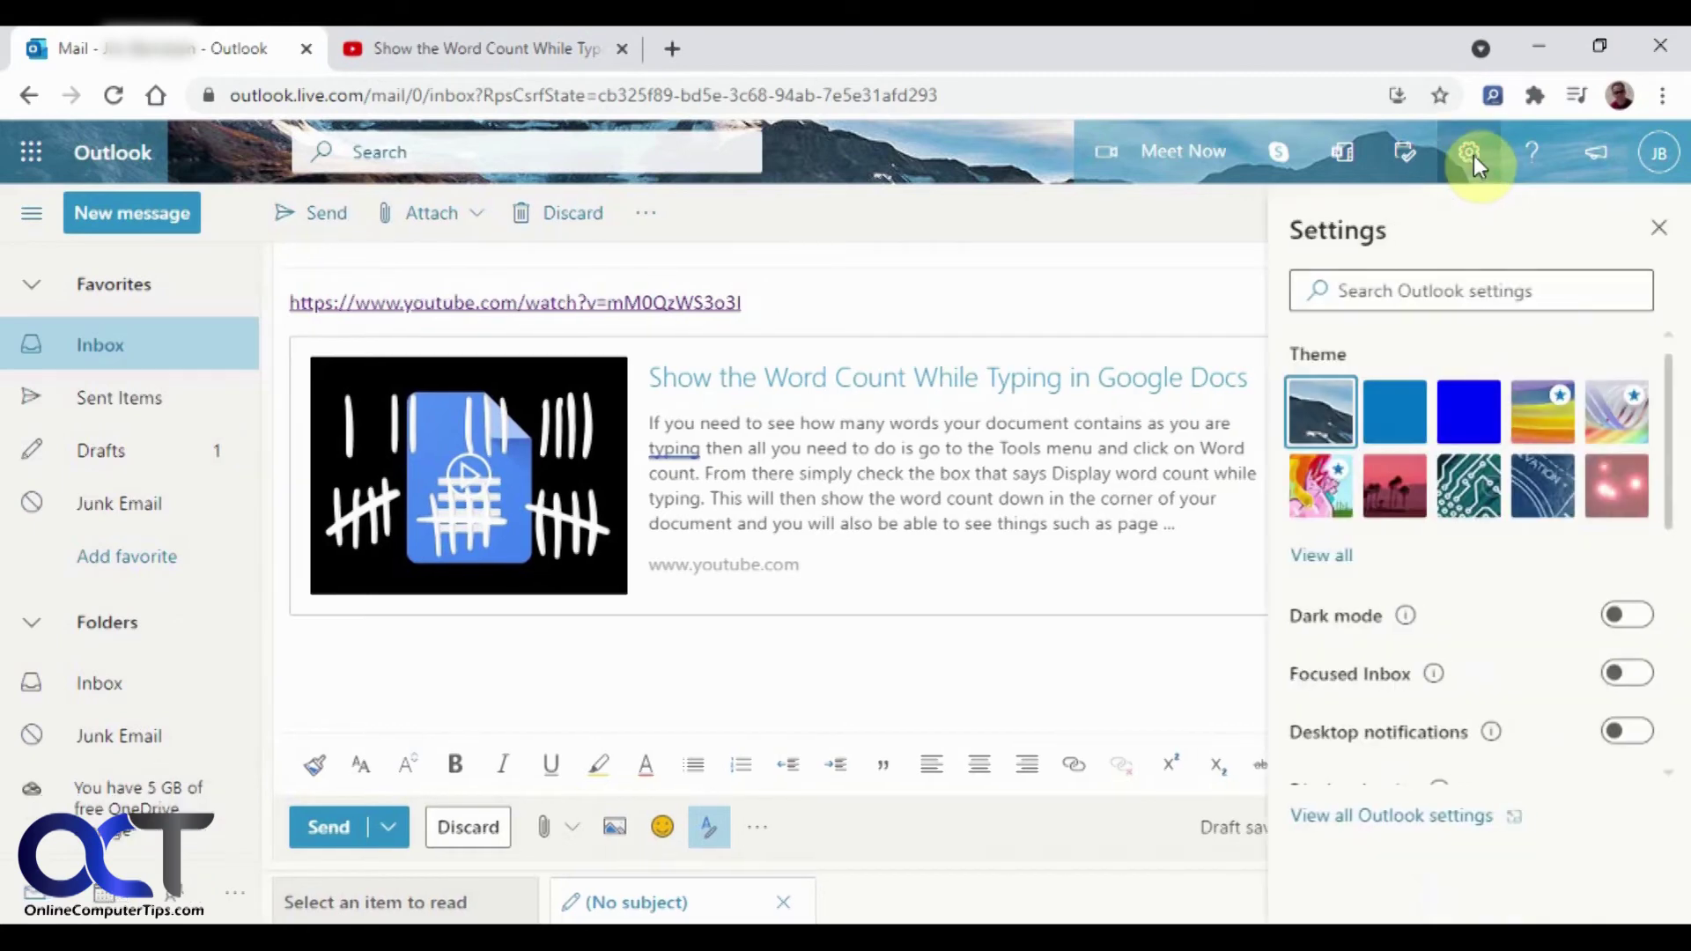
Step: Go to Compose and reply in the full Outlook settings and uncheck Preview links in email
{"action": "left_click", "coordinate": [1404, 816]}
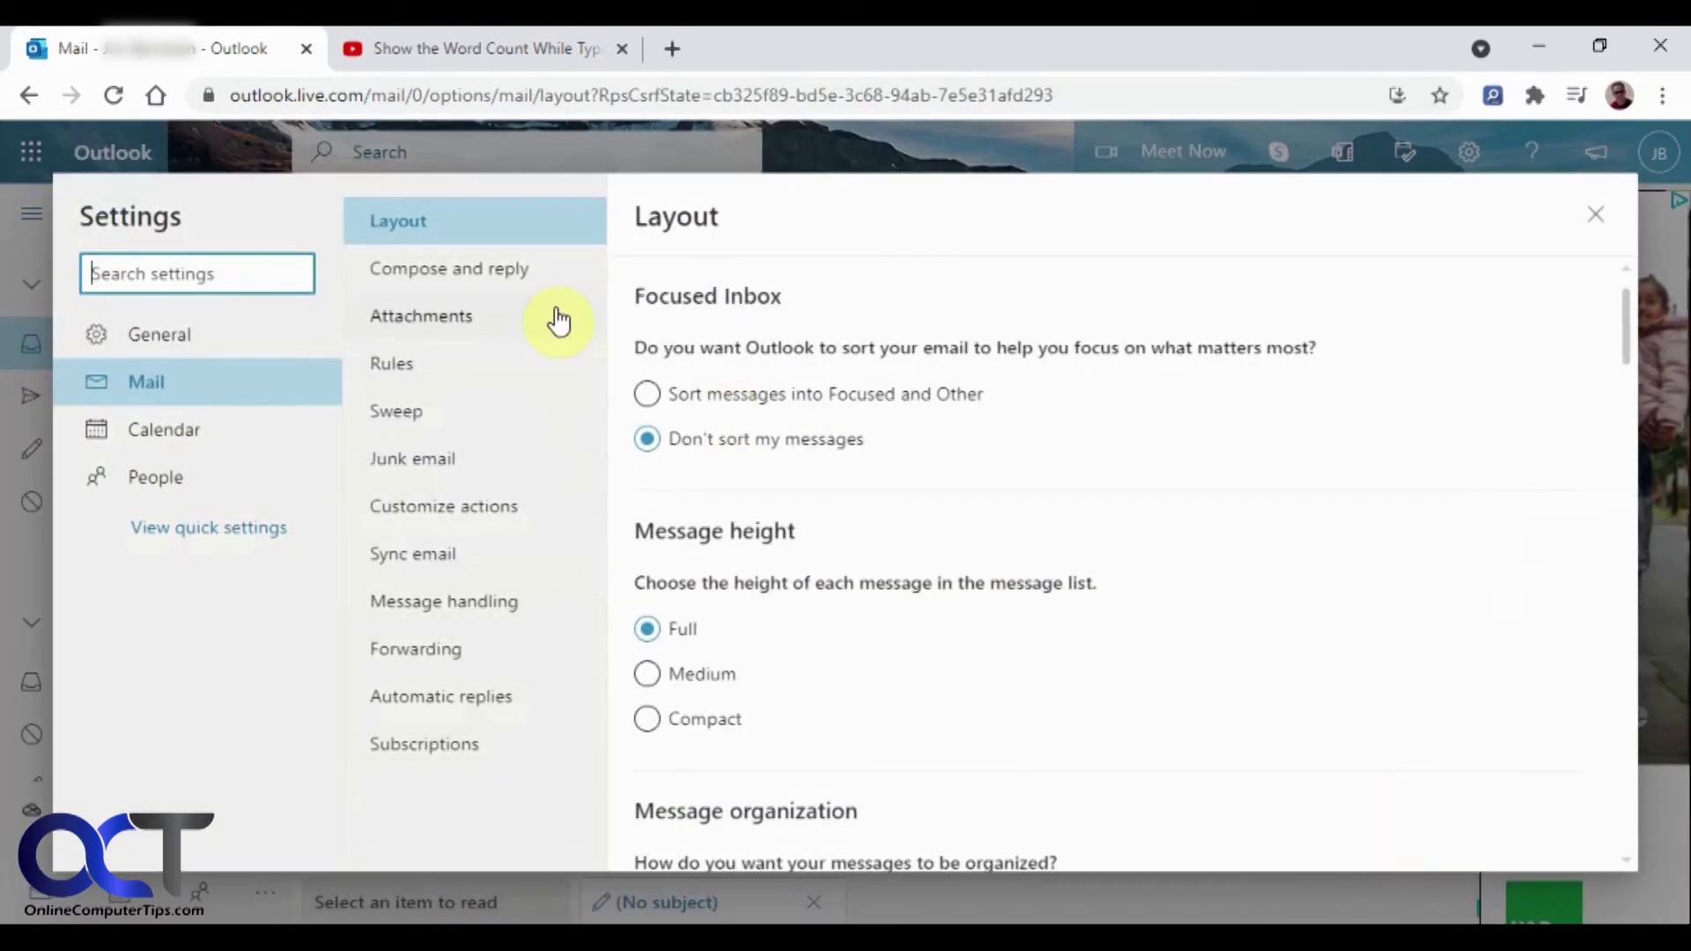
{"action": "left_click", "coordinate": [478, 274]}
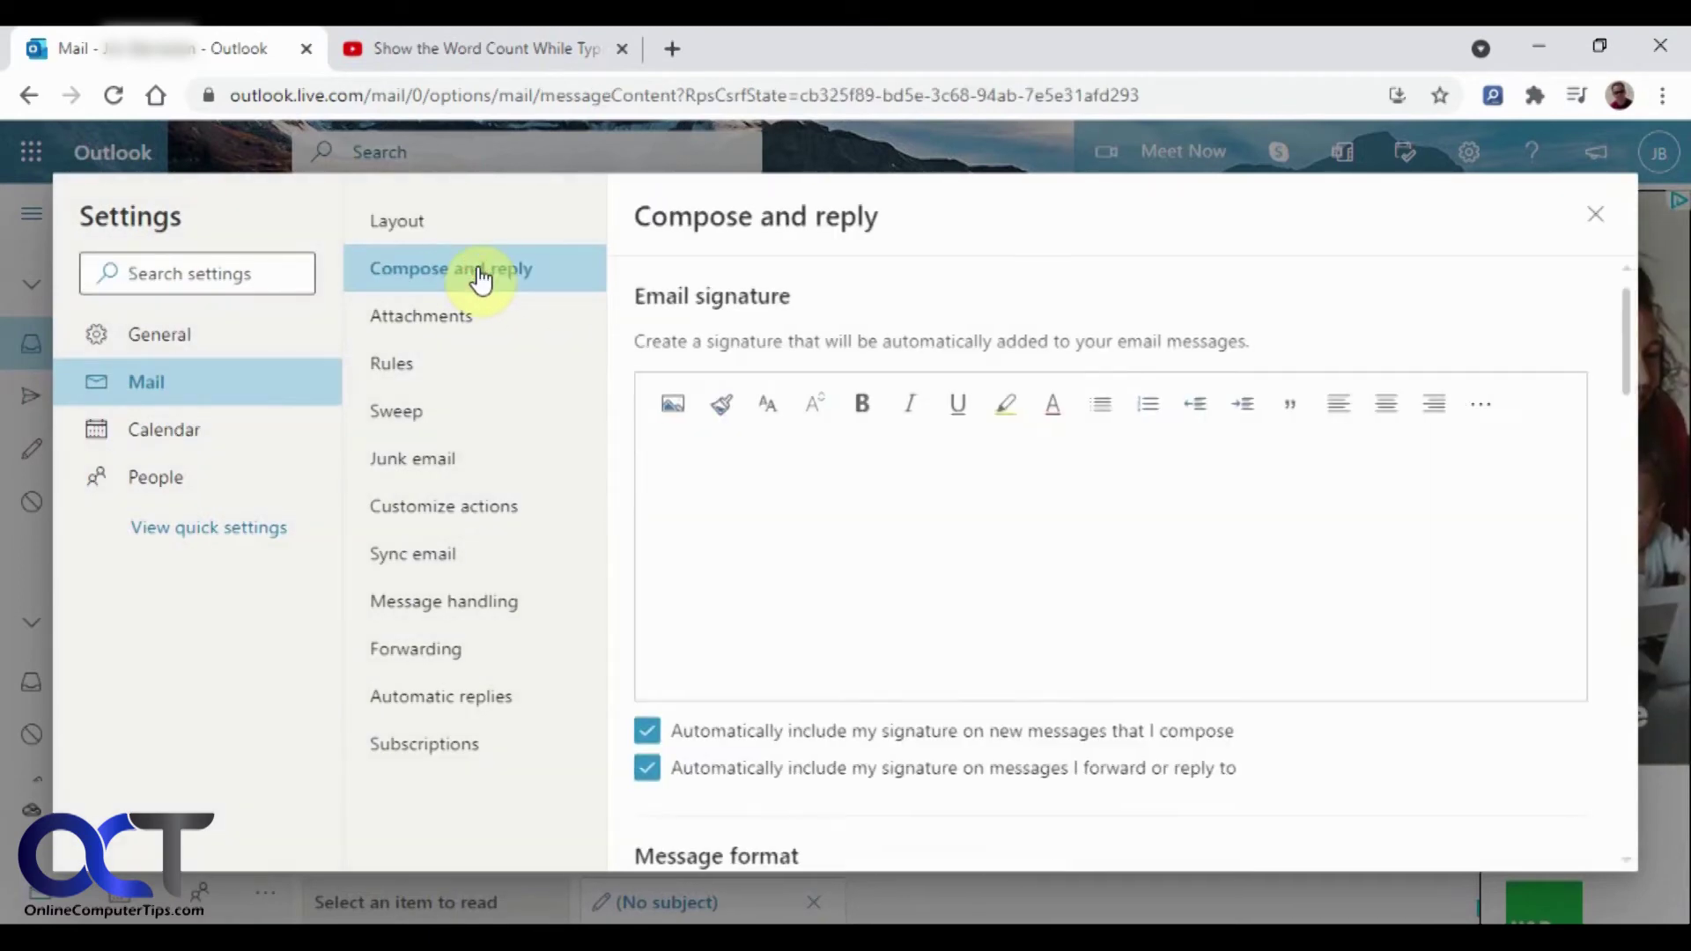
{"action": "scroll", "coordinate": [1094, 671], "scroll_direction": "down", "scroll_amount": 1}
{"action": "scroll", "coordinate": [1094, 672], "scroll_direction": "down", "scroll_amount": 1}
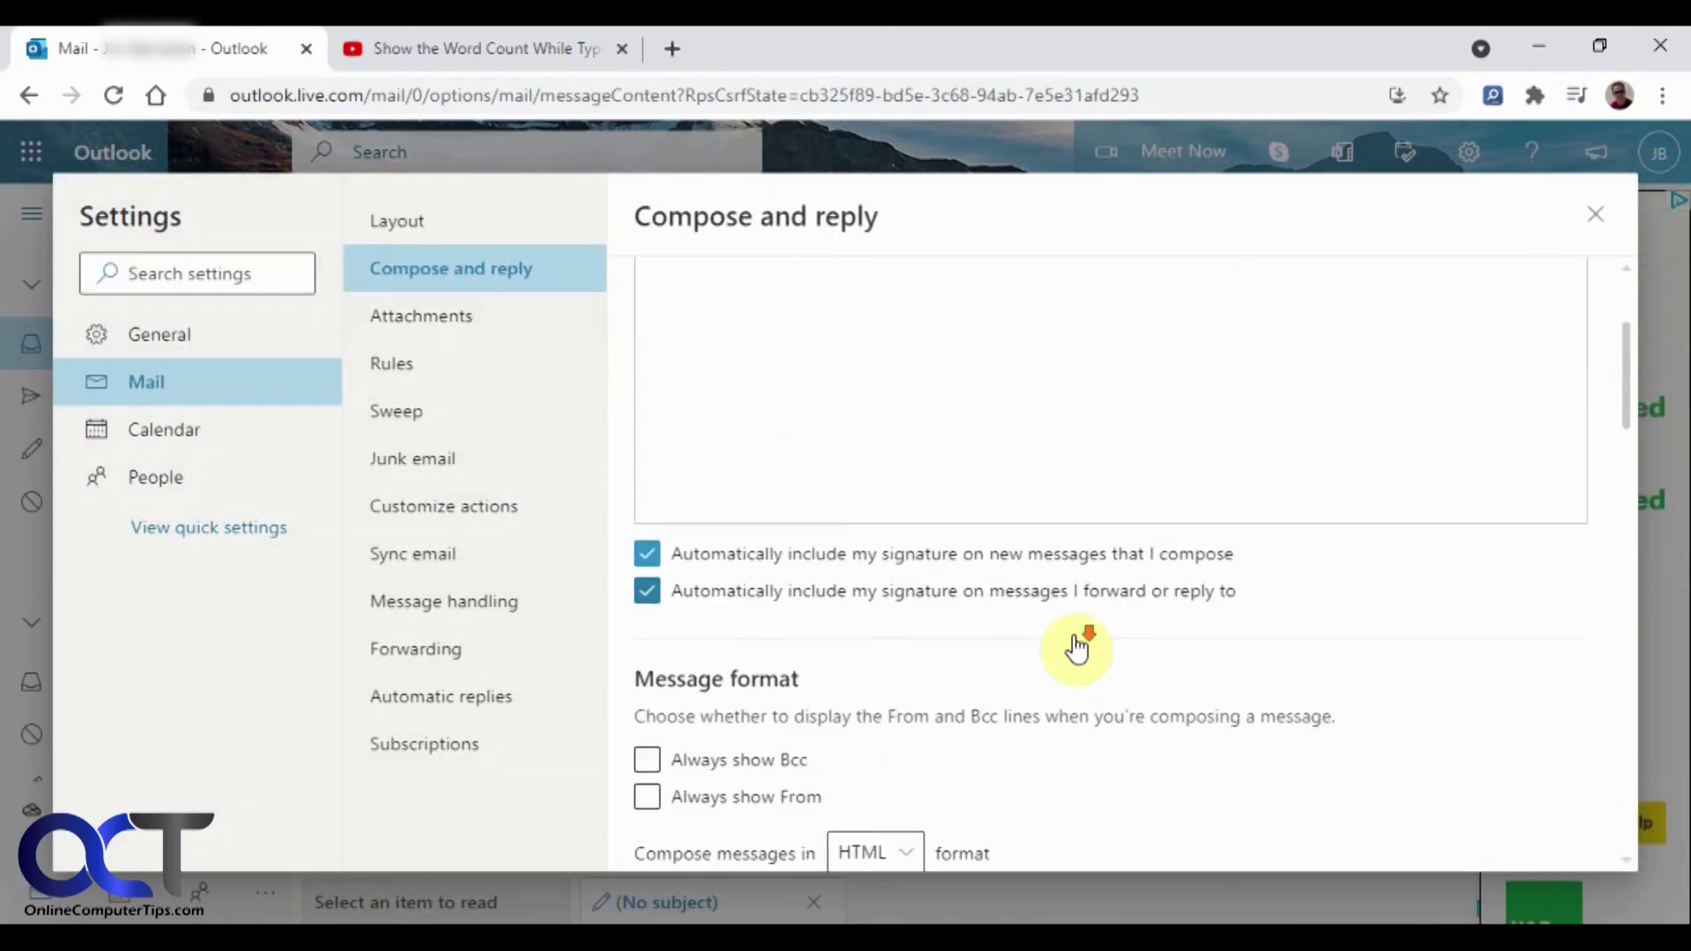
{"action": "scroll", "coordinate": [1092, 667], "scroll_direction": "down", "scroll_amount": 1}
{"action": "scroll", "coordinate": [1084, 653], "scroll_direction": "down", "scroll_amount": 2}
{"action": "scroll", "coordinate": [1077, 647], "scroll_direction": "down", "scroll_amount": 2}
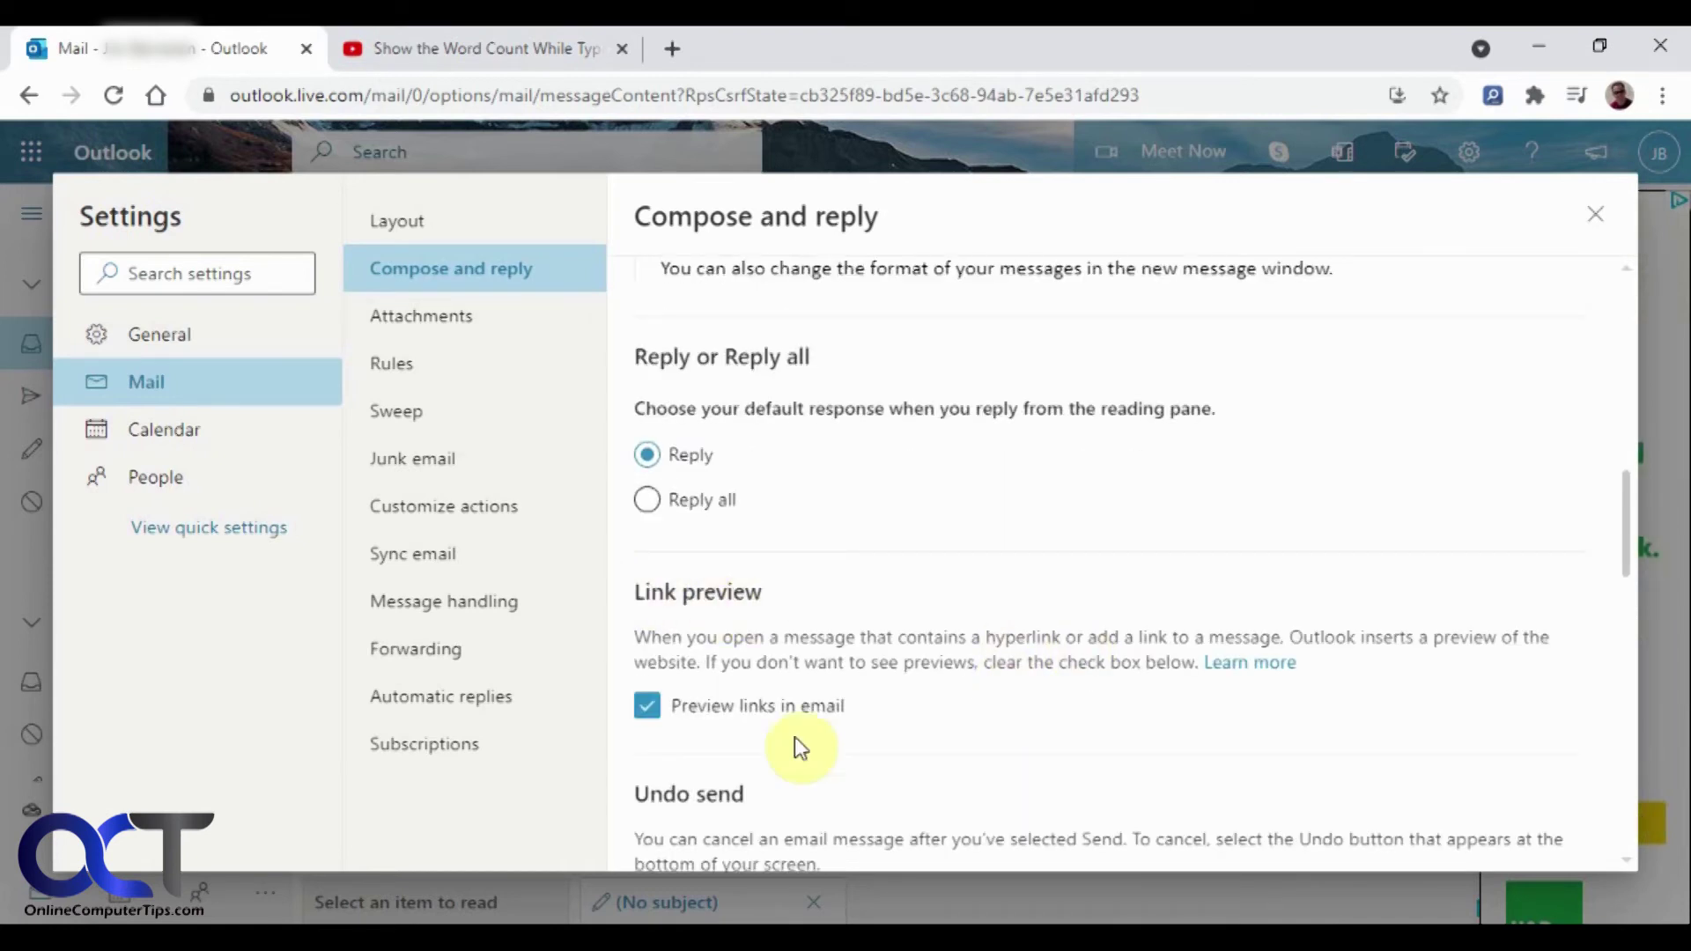
{"action": "left_click", "coordinate": [699, 719]}
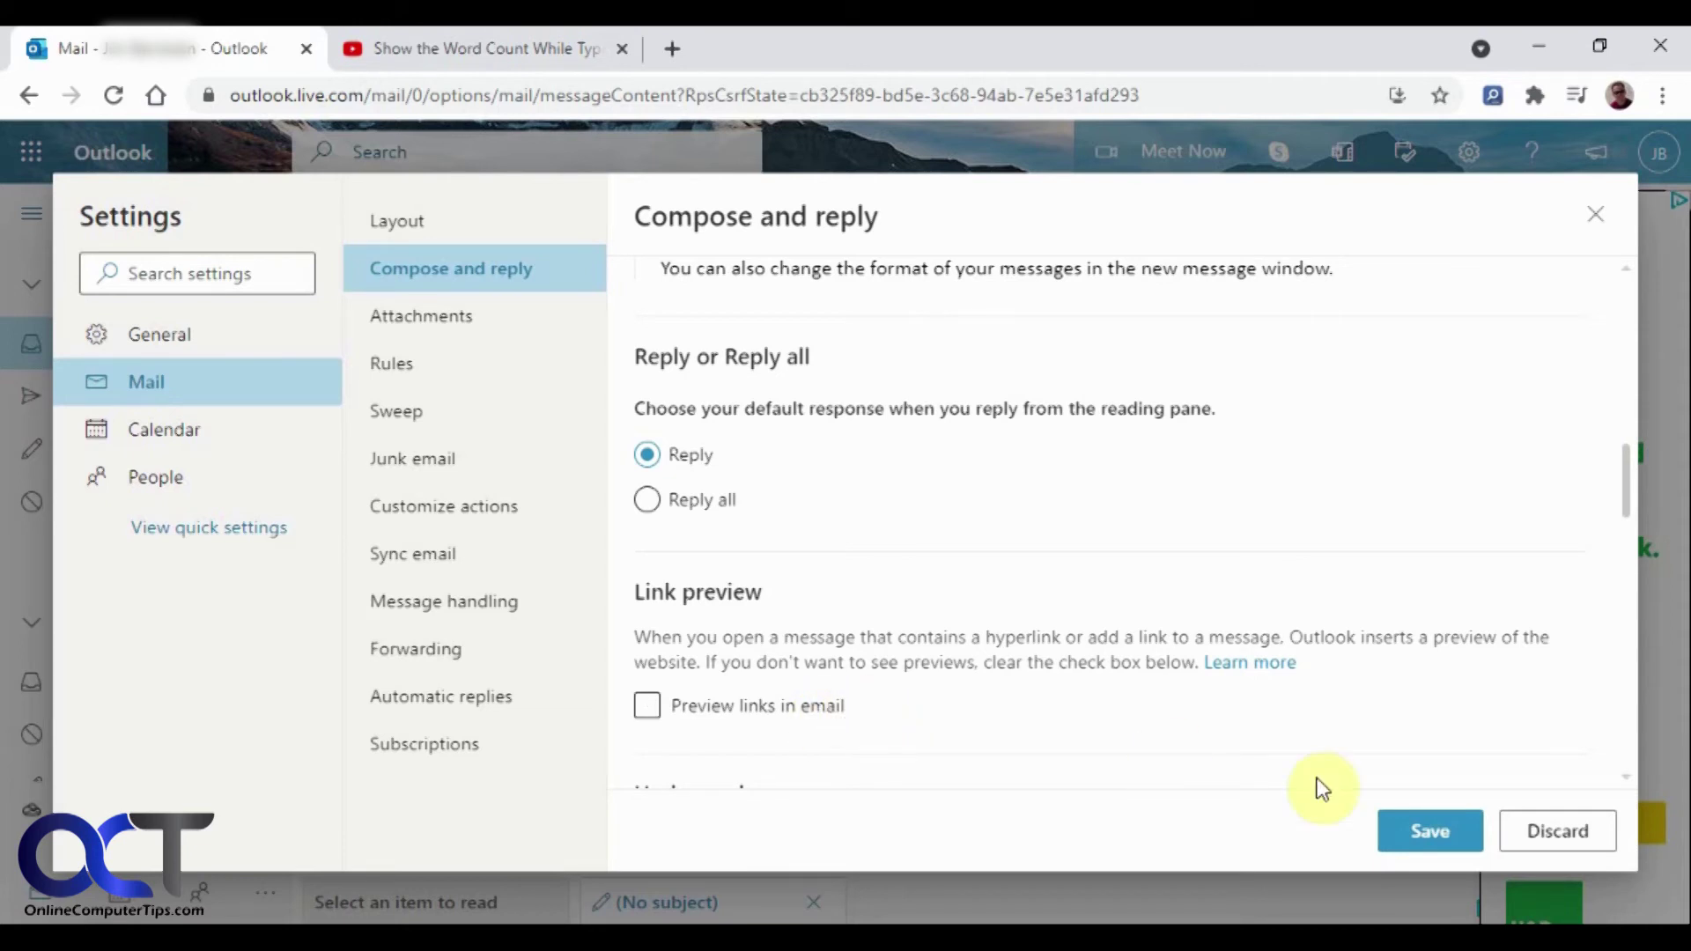
Step: Discard the link preview change, close Settings, and remove the YouTube preview card from the draft
{"action": "left_click", "coordinate": [1560, 831]}
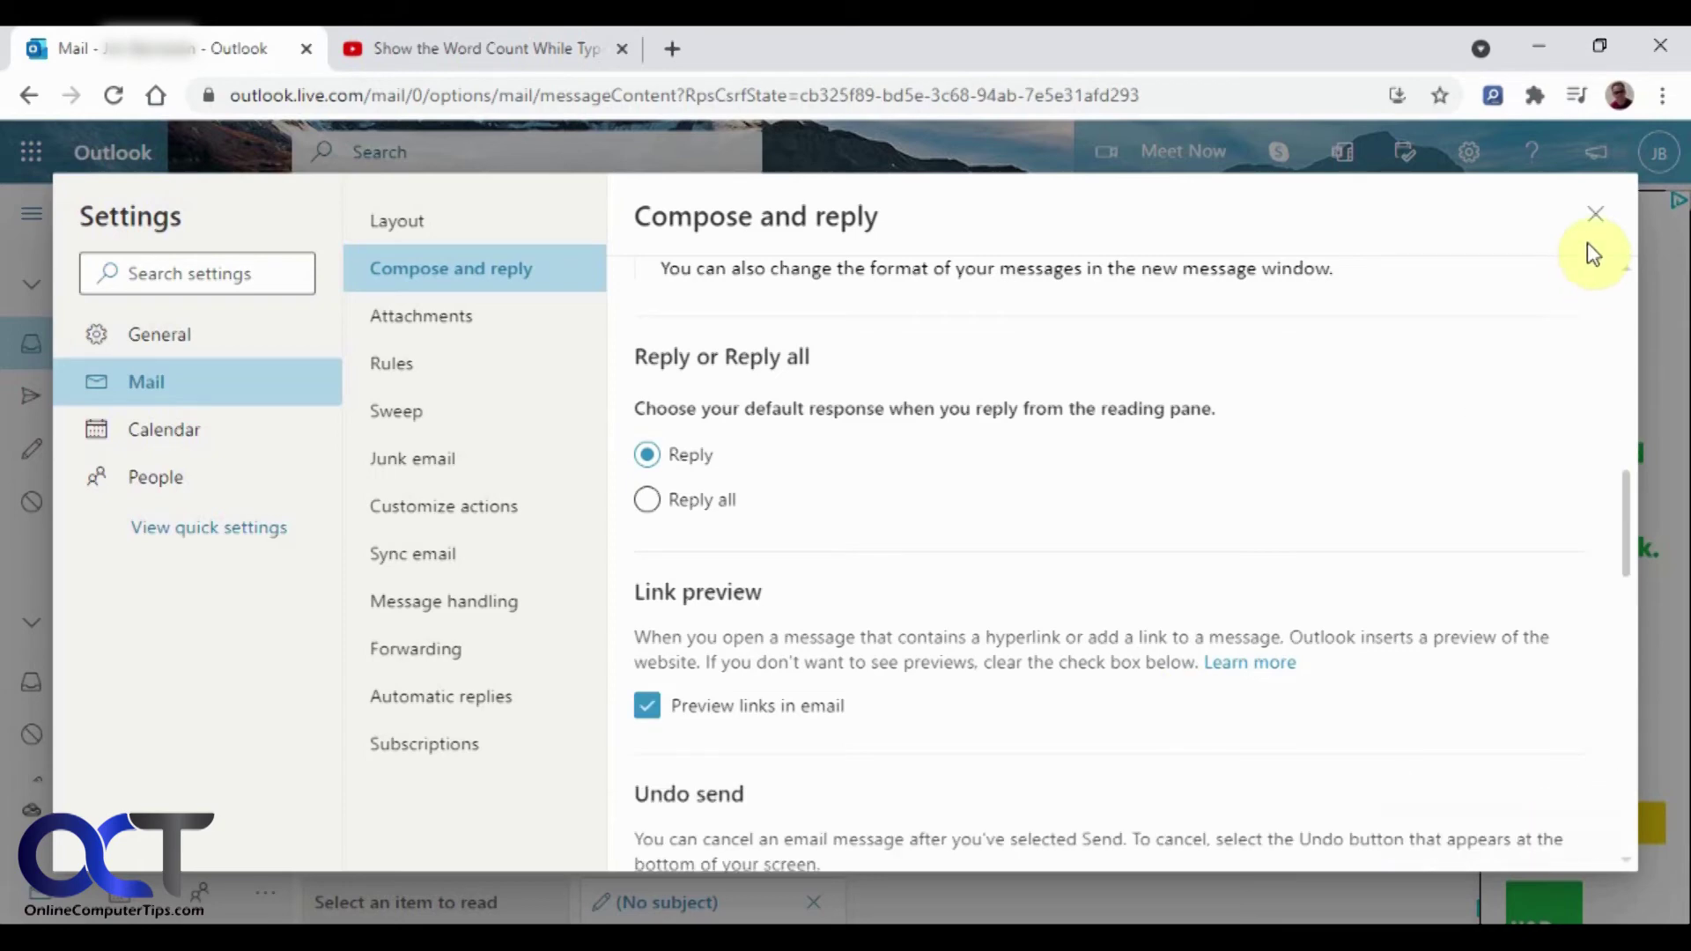
{"action": "left_click", "coordinate": [1595, 215]}
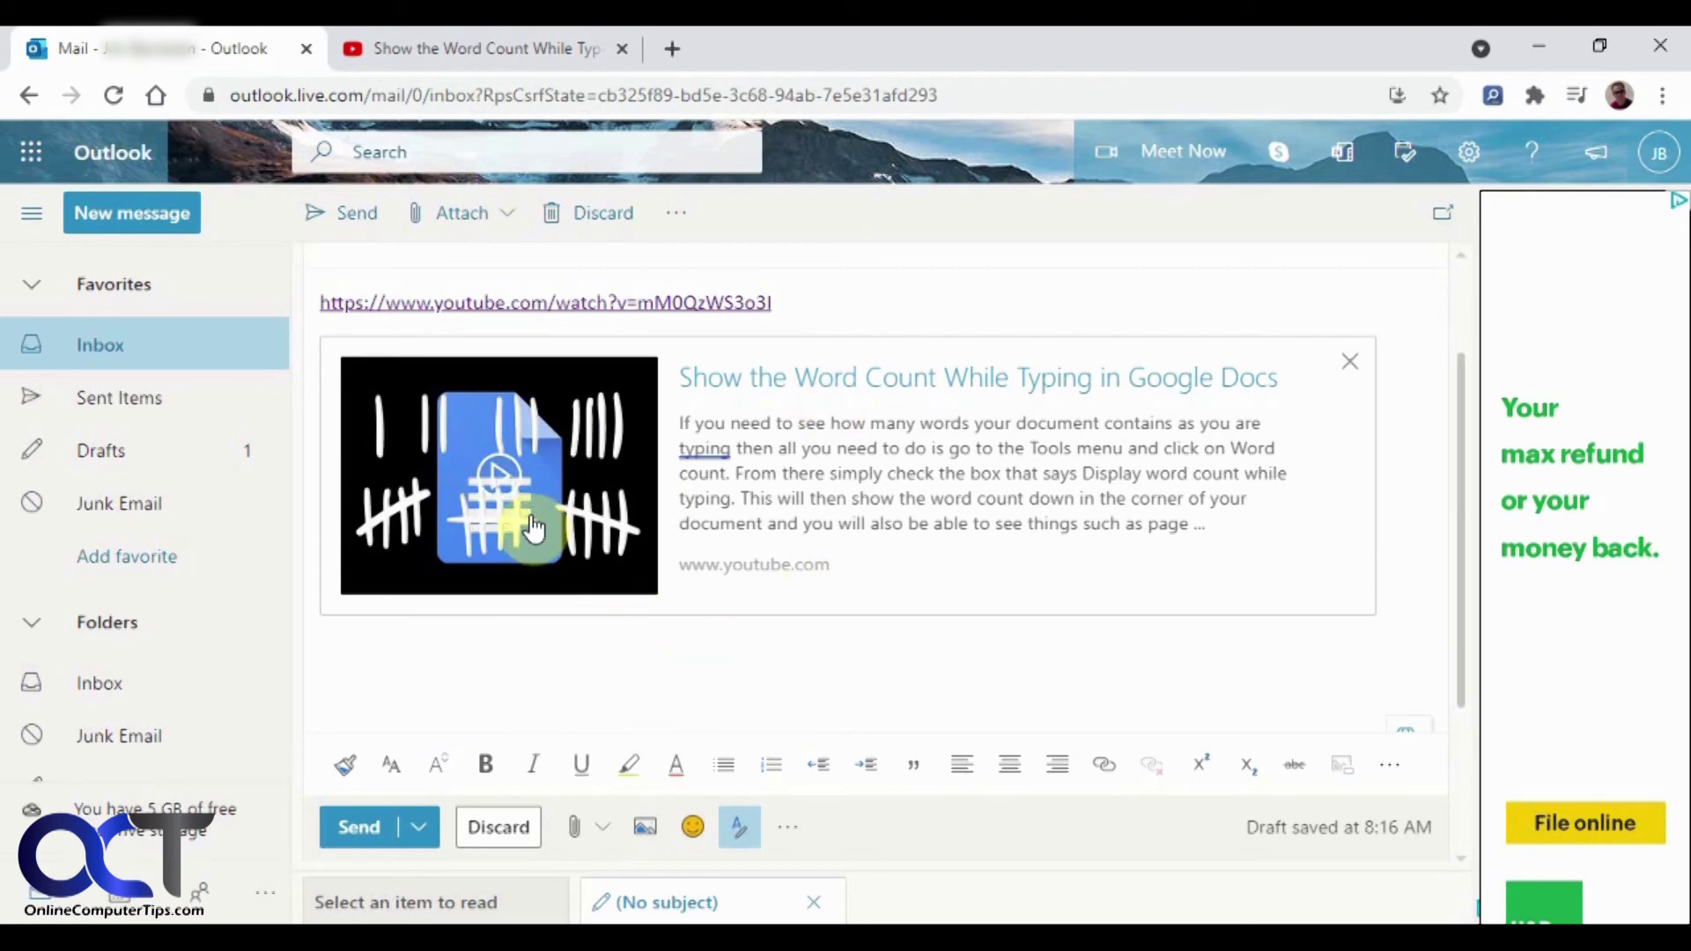
{"action": "left_click", "coordinate": [1349, 366]}
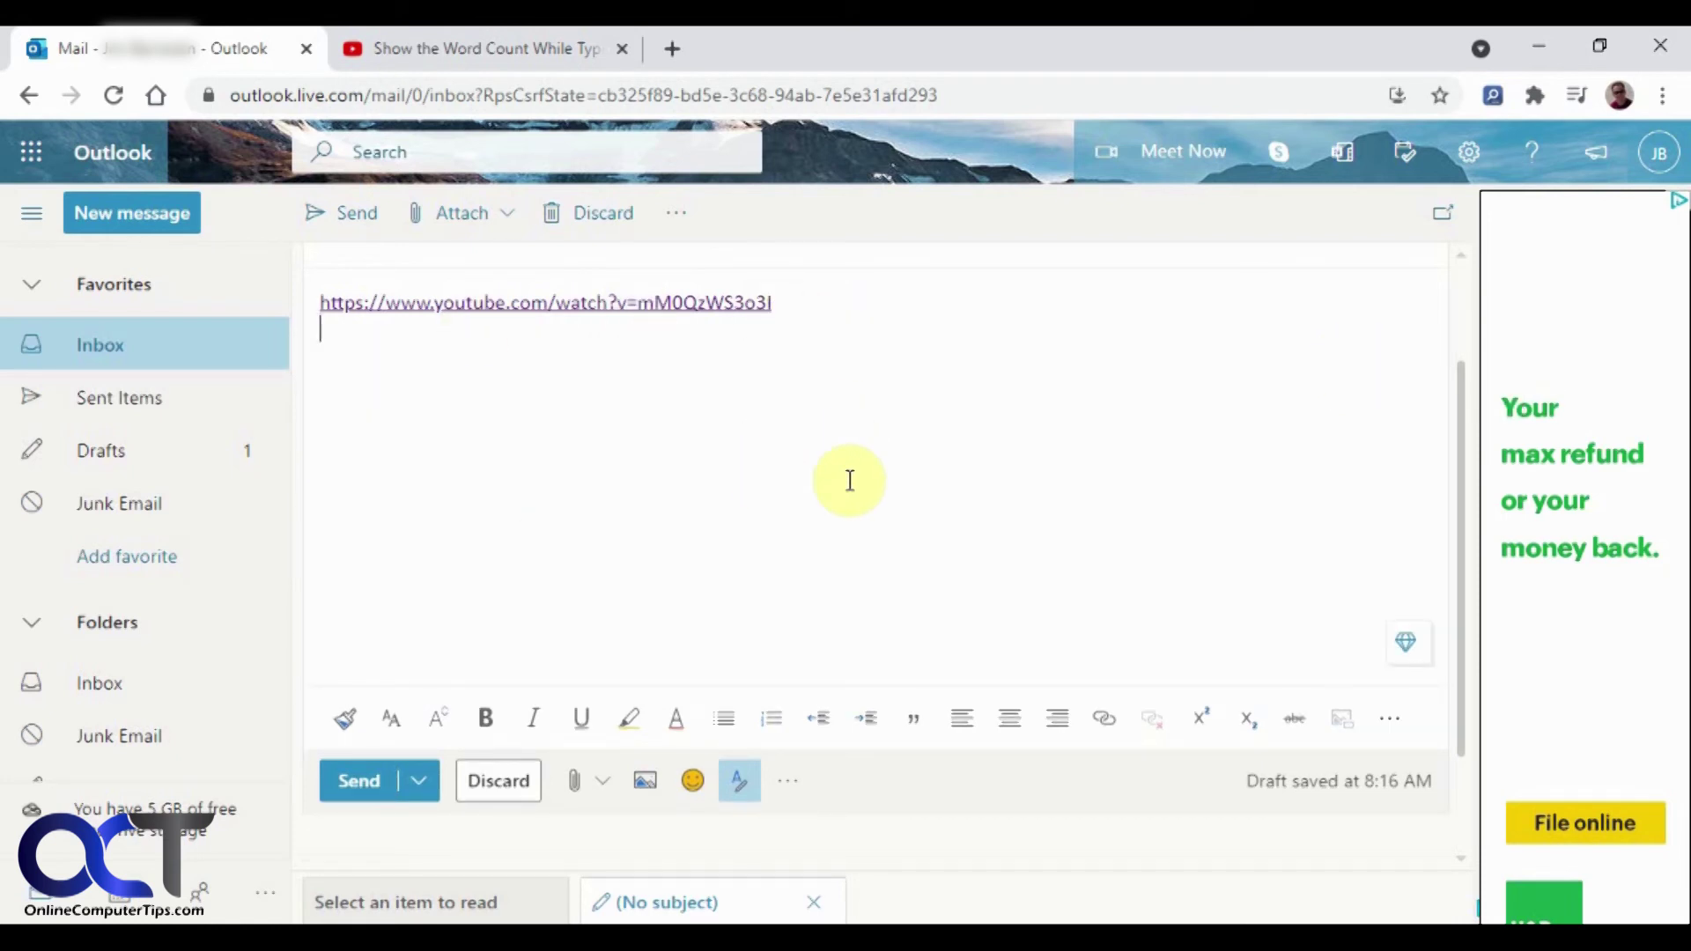
{"action": "left_click", "coordinate": [1466, 153]}
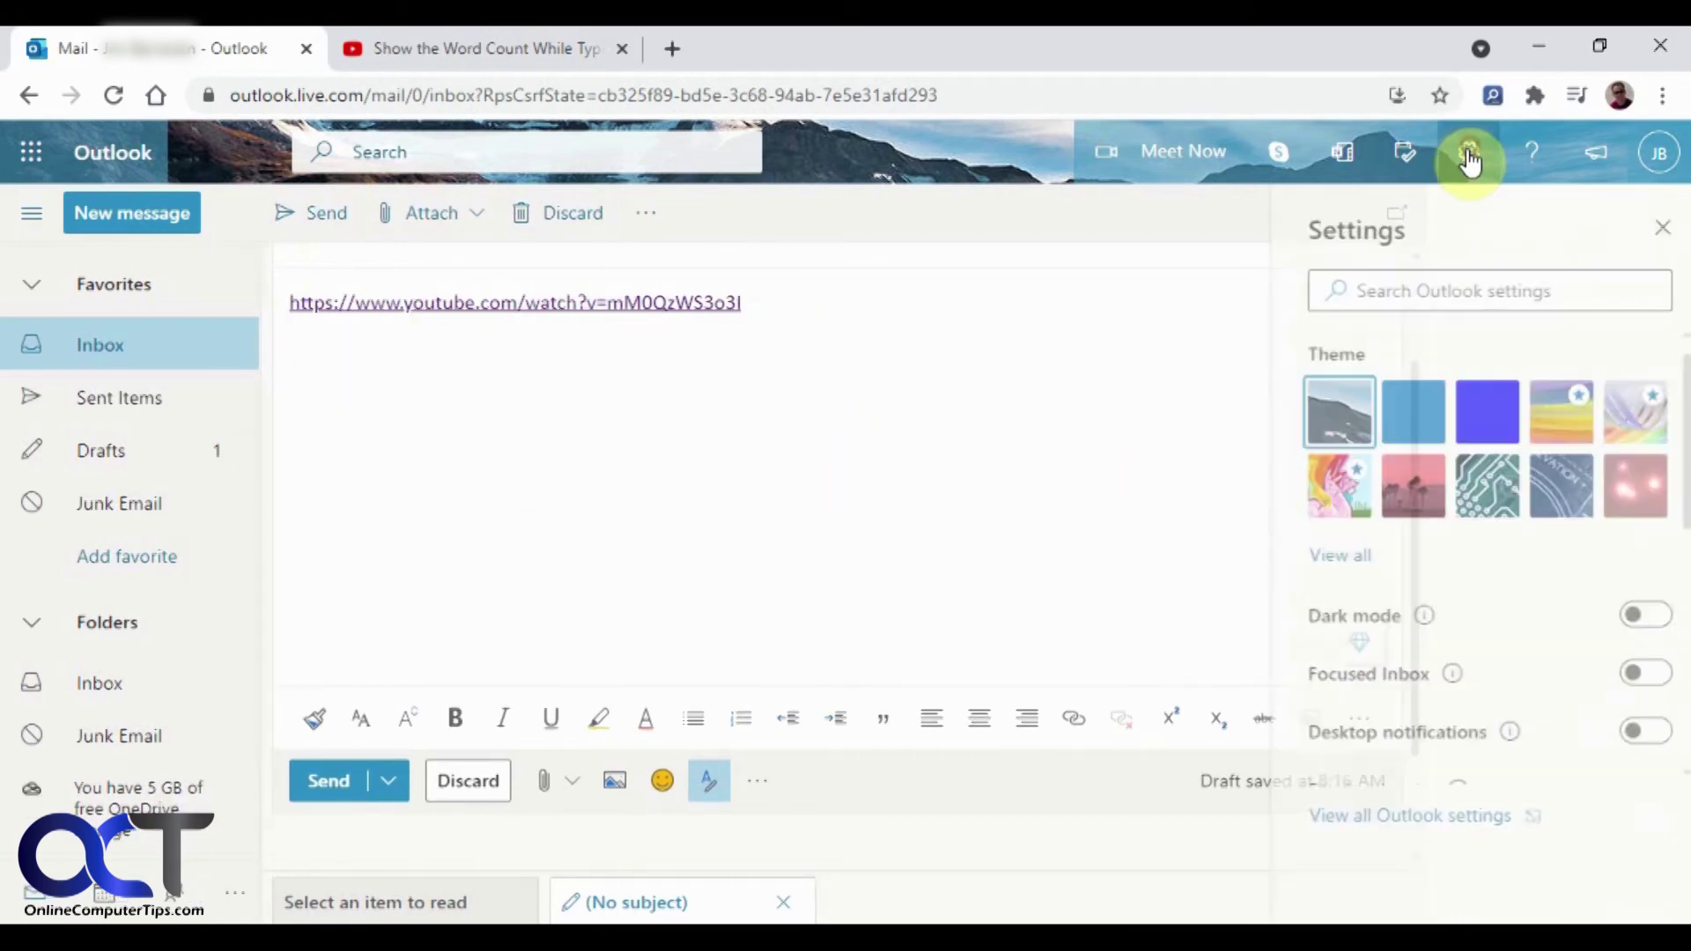
Step: Confirm Preview links in email is still checked under Compose and reply, then close Settings
{"action": "left_click", "coordinate": [1387, 817]}
{"action": "left_click", "coordinate": [453, 270]}
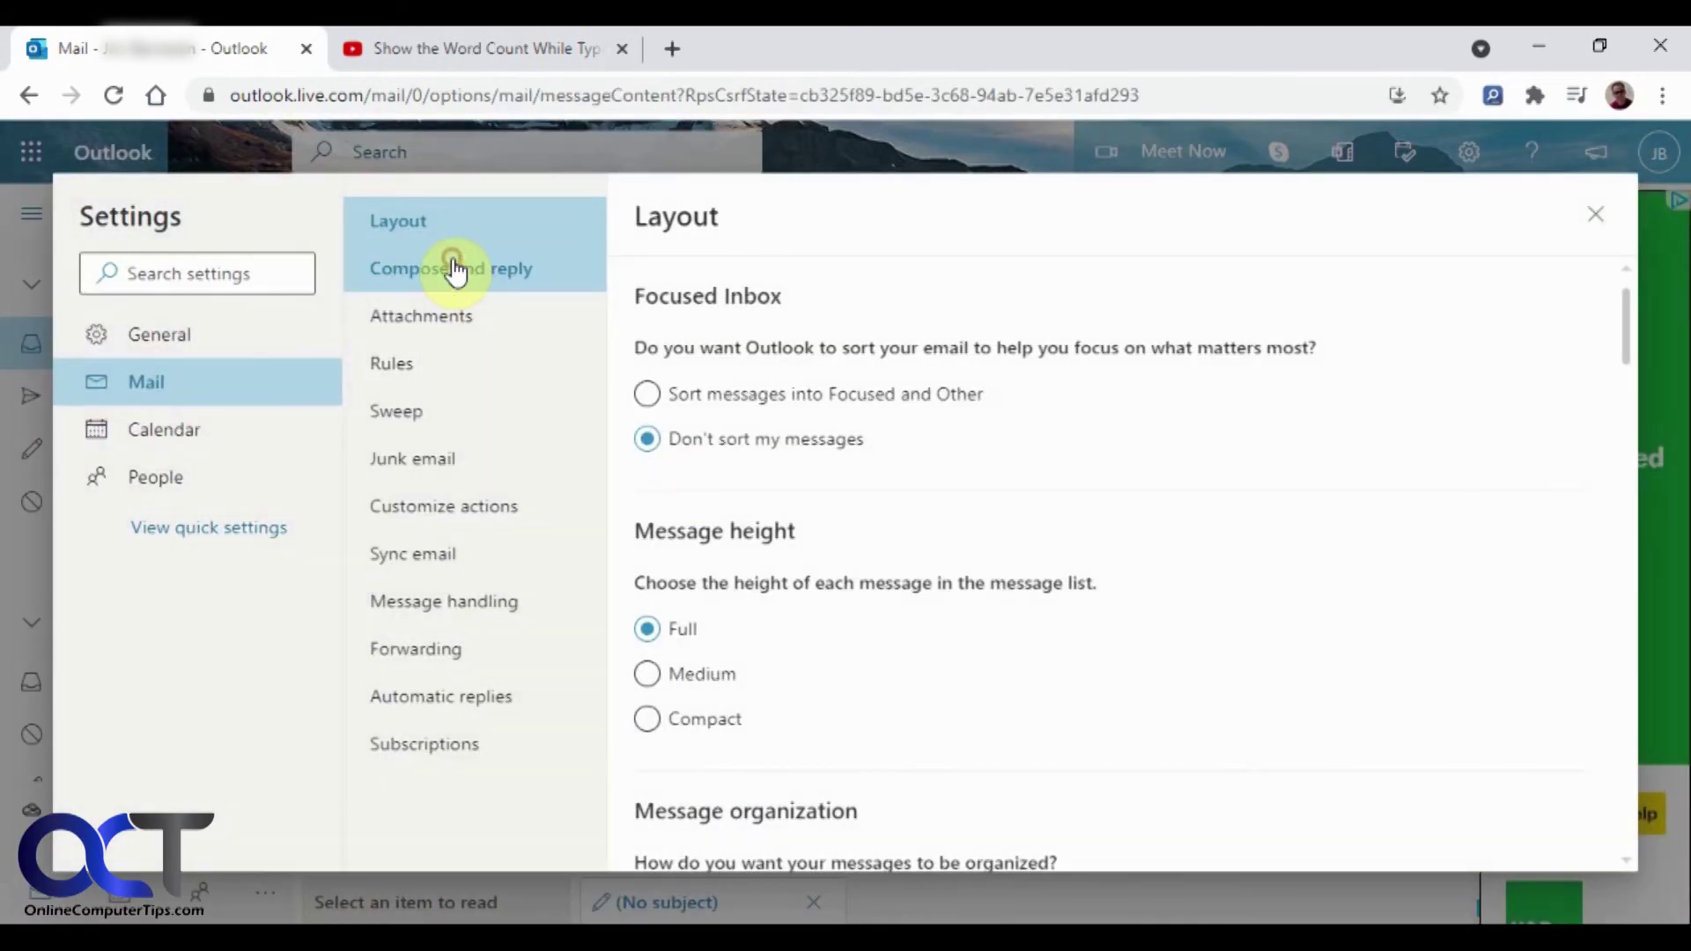
{"action": "scroll", "coordinate": [811, 596], "scroll_direction": "down", "scroll_amount": 2}
{"action": "scroll", "coordinate": [810, 599], "scroll_direction": "down", "scroll_amount": 1}
{"action": "scroll", "coordinate": [809, 598], "scroll_direction": "down", "scroll_amount": 1}
{"action": "scroll", "coordinate": [810, 598], "scroll_direction": "down", "scroll_amount": 1}
{"action": "scroll", "coordinate": [807, 597], "scroll_direction": "down", "scroll_amount": 1}
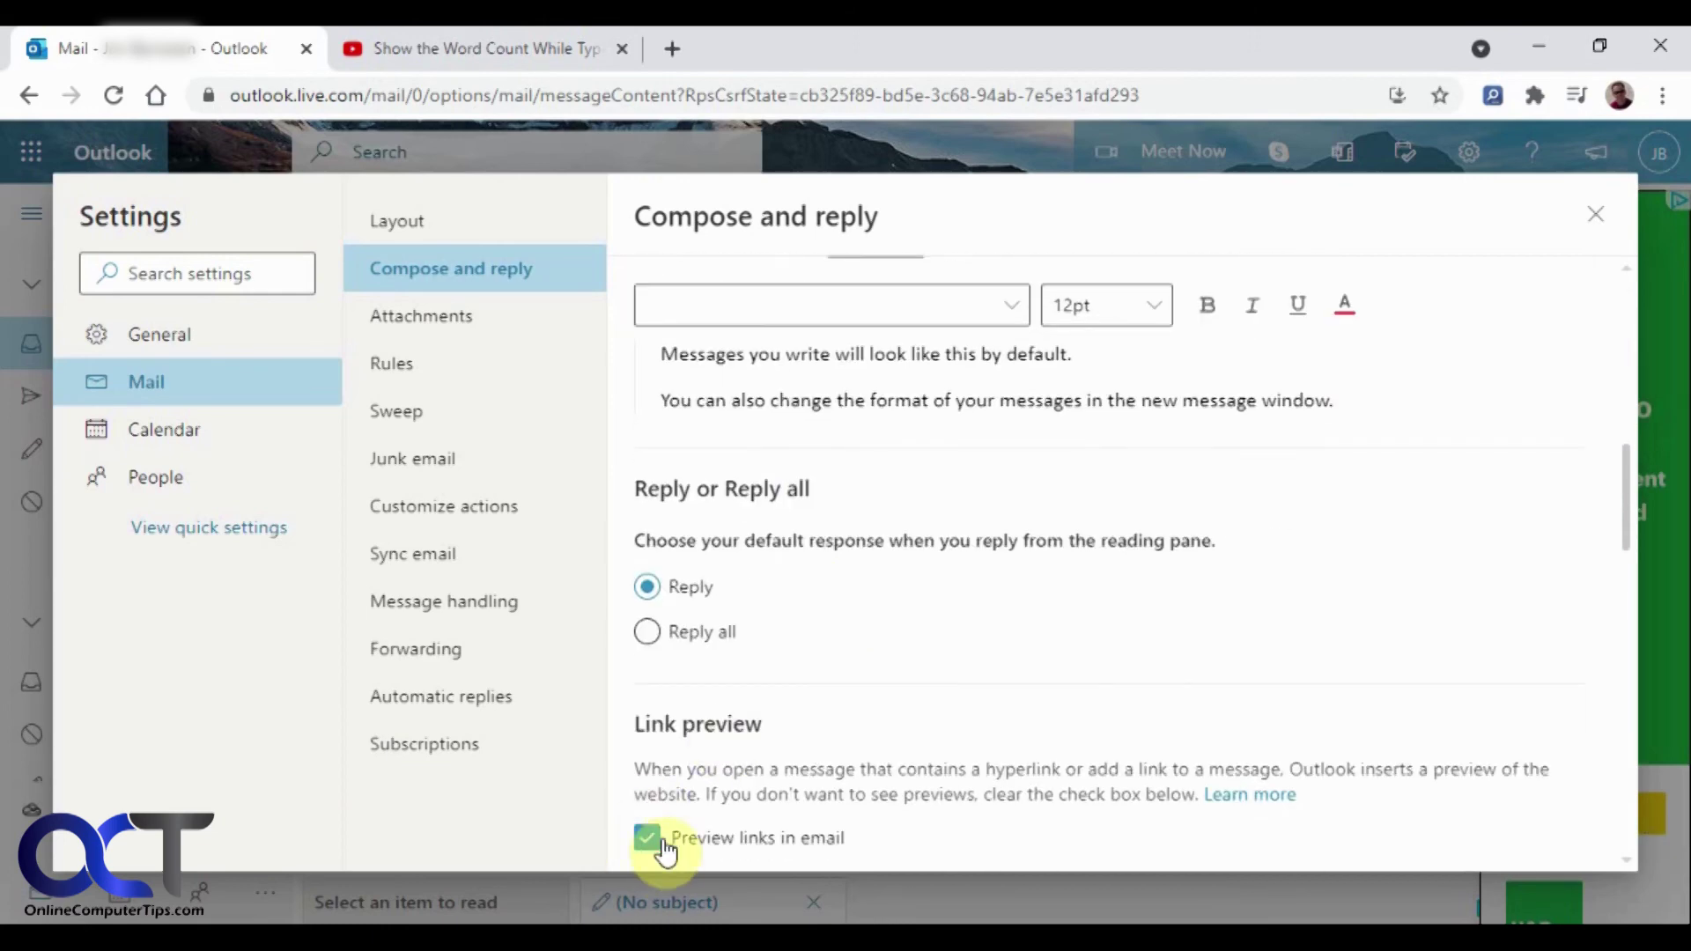
{"action": "scroll", "coordinate": [831, 755], "scroll_direction": "down", "scroll_amount": 1}
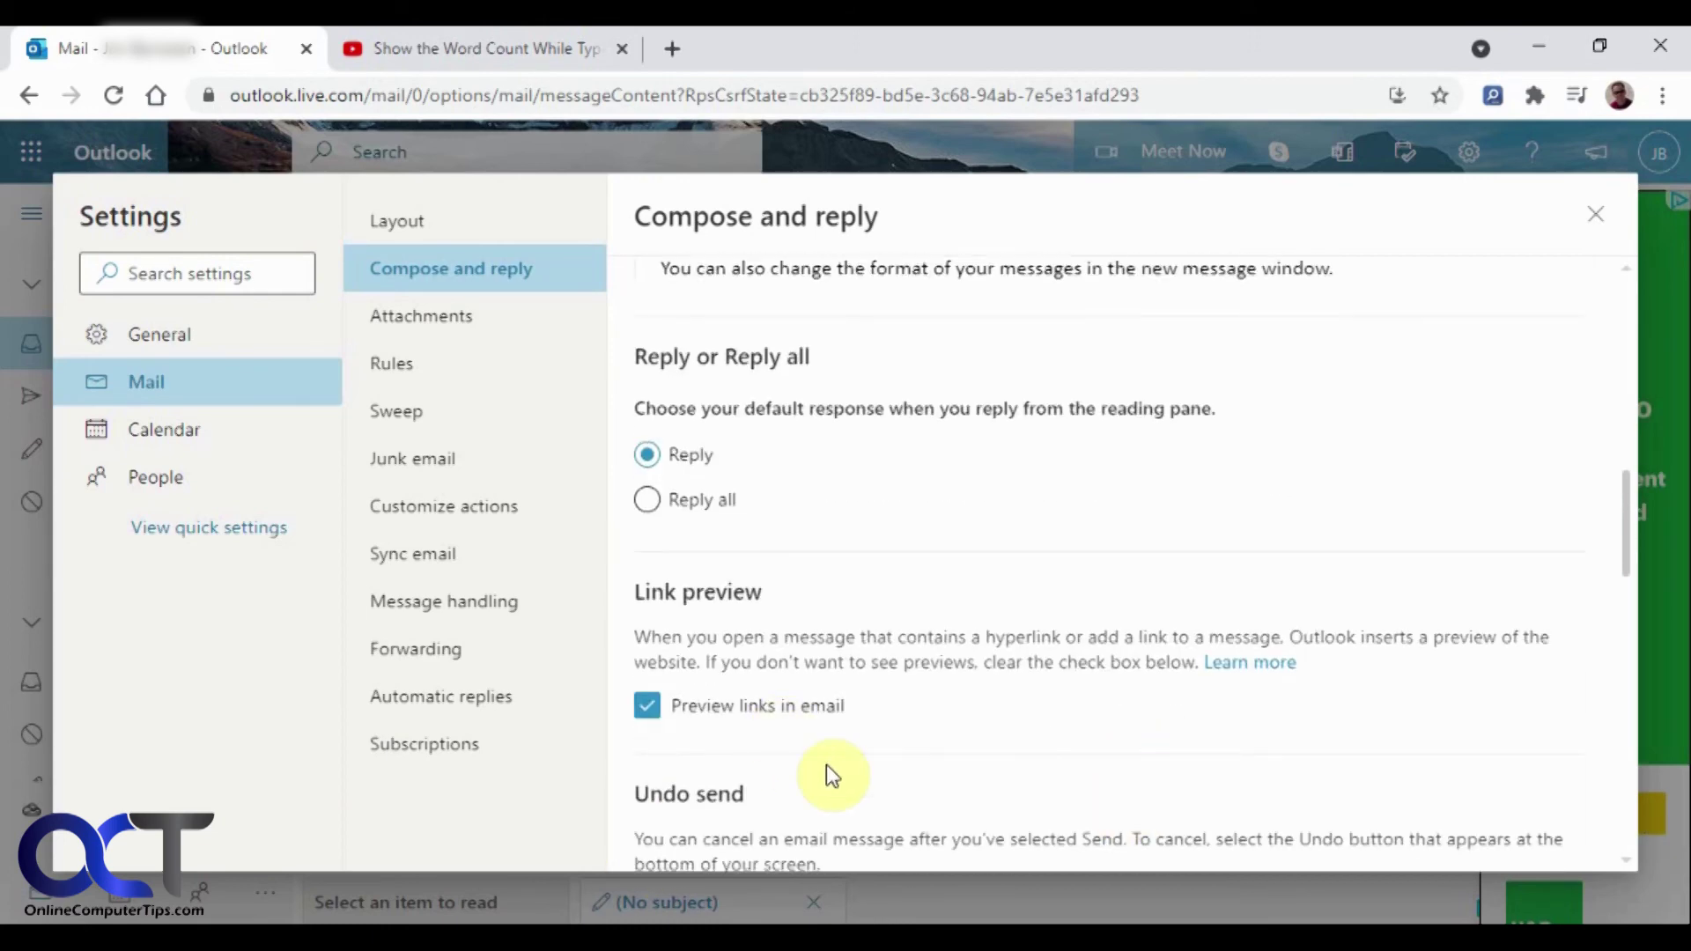
{"action": "left_click", "coordinate": [1594, 214]}
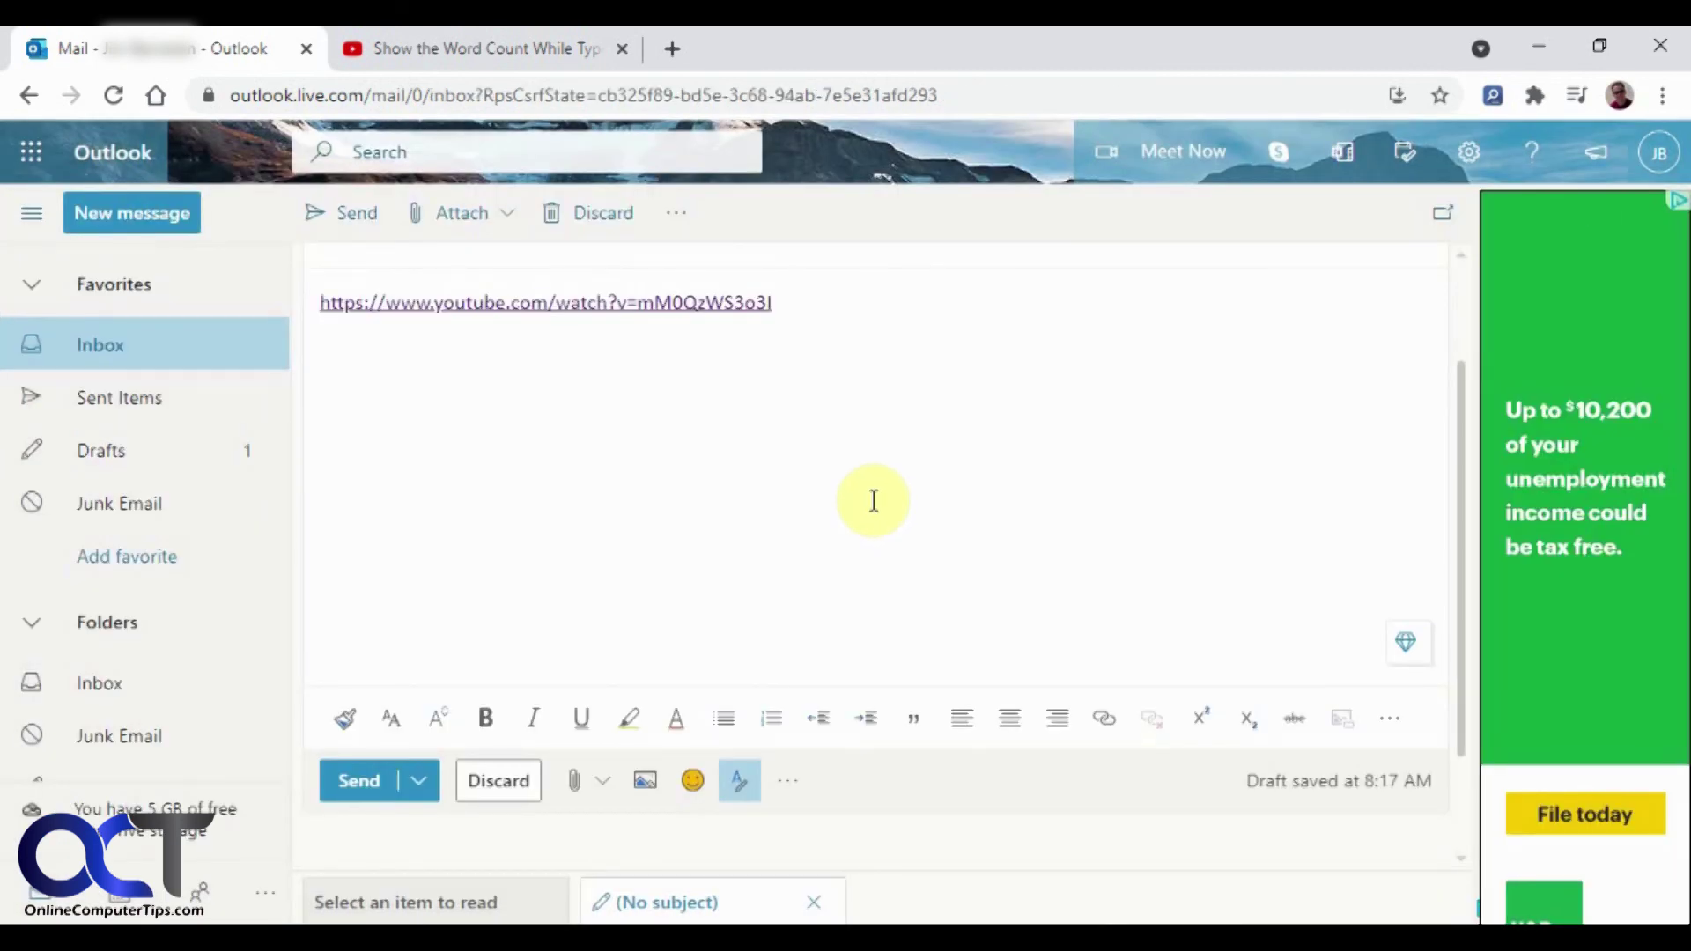